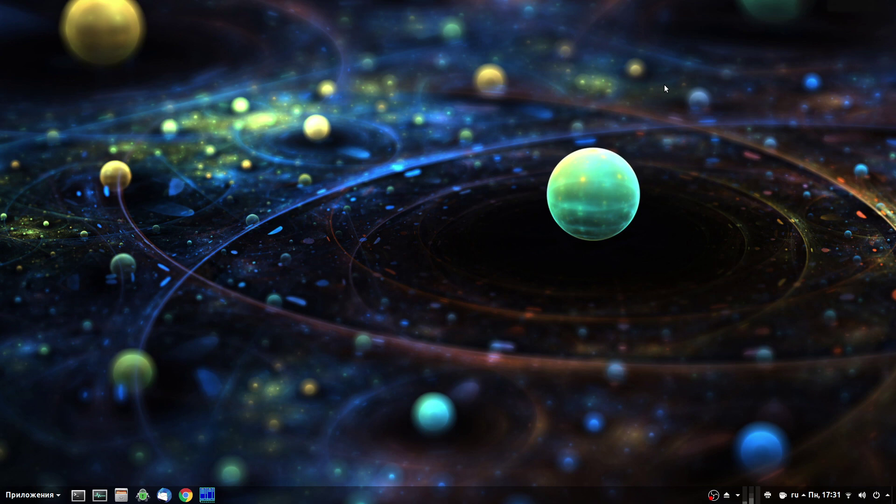
Look through the application categories in the Приложения menu and the sound, network and power options in the system menu
click(26, 498)
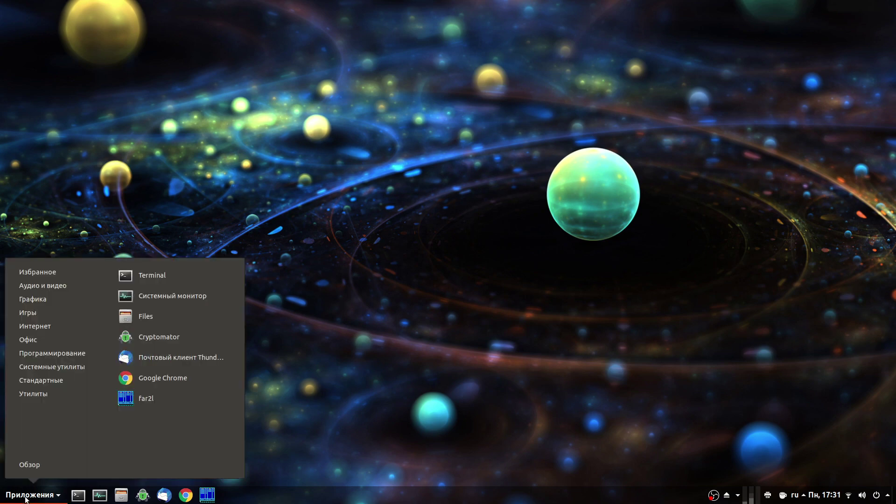
mouse_move(31, 299)
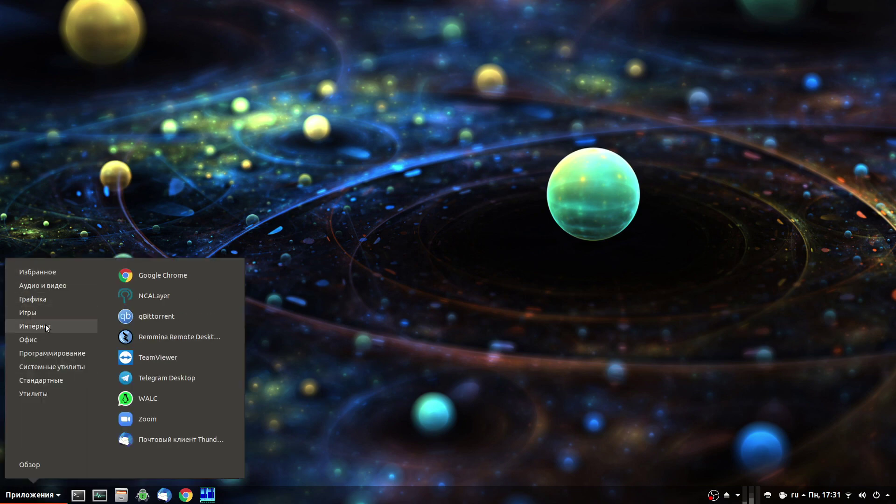
mouse_move(46, 358)
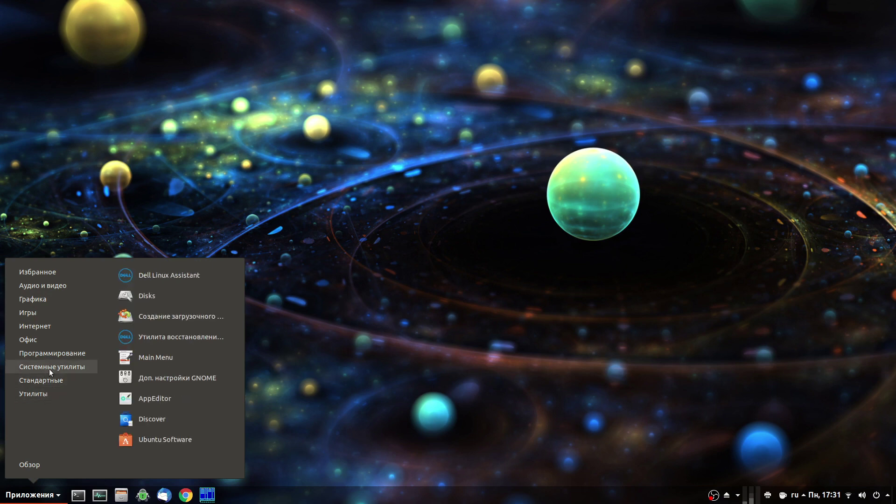
click(602, 378)
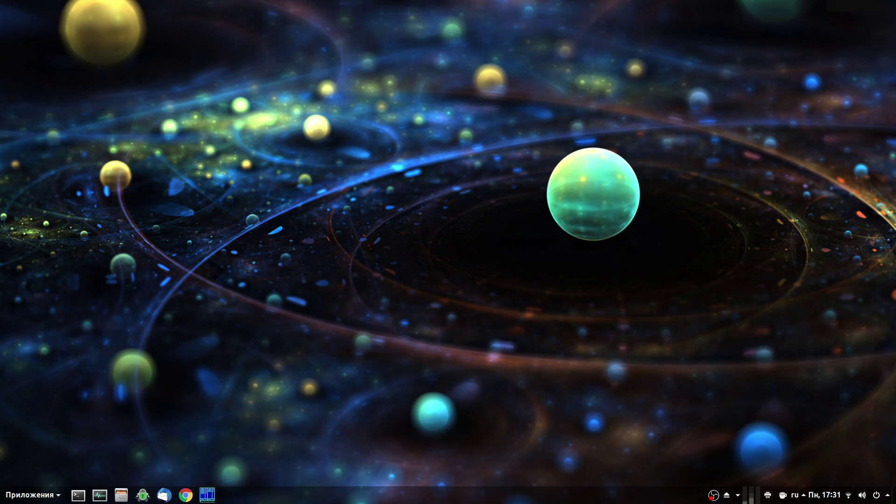
click(882, 498)
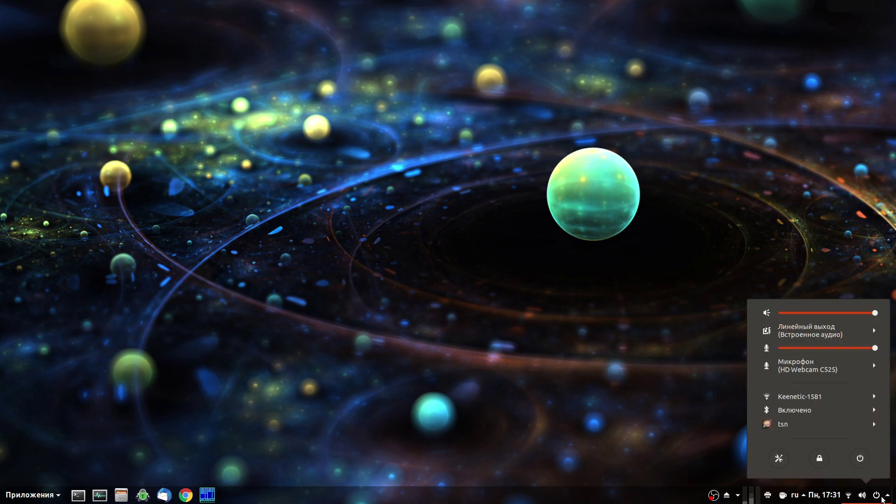
click(882, 499)
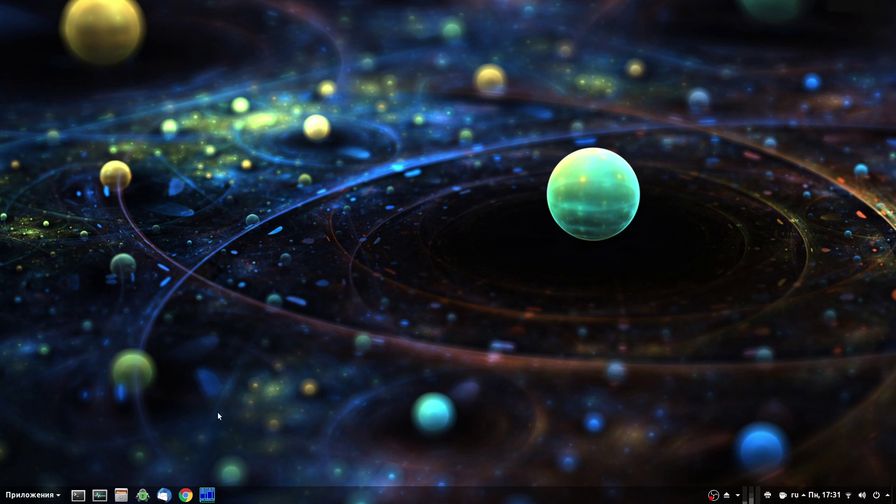
Switch to Google Chrome, highlight the GNOME Shell integration extension's name, and close its details page
click(185, 495)
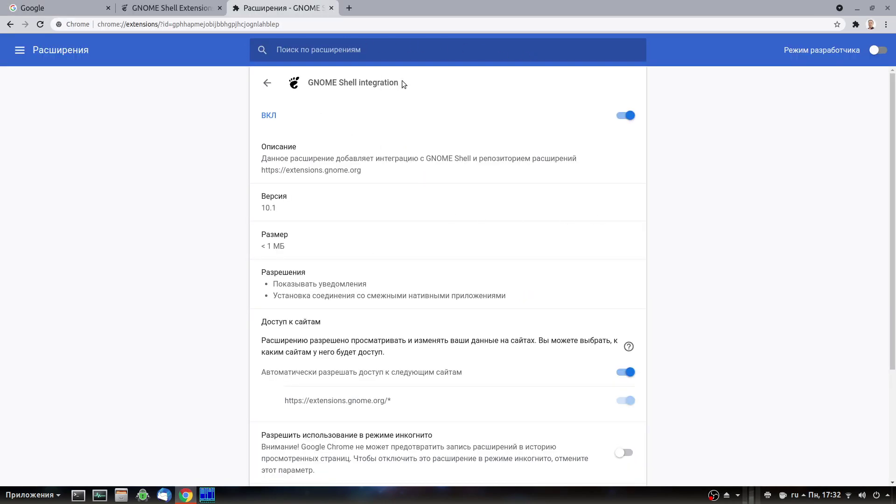
drag(402, 82, 307, 76)
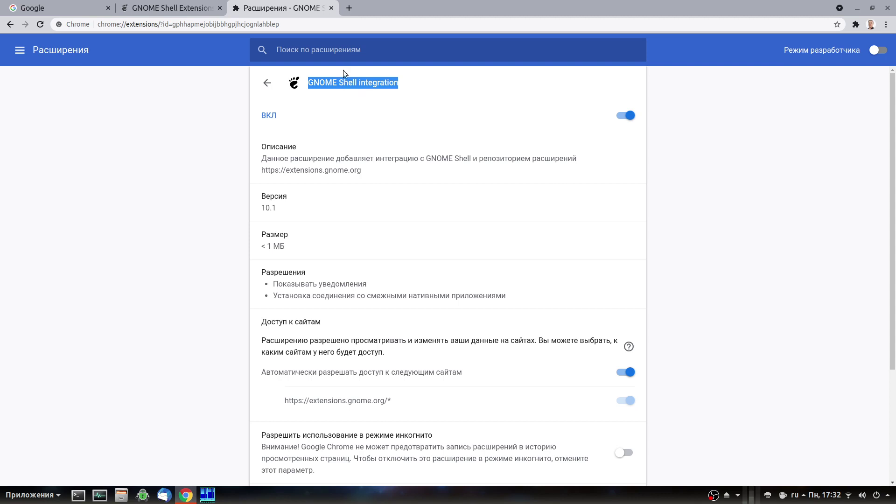
click(331, 8)
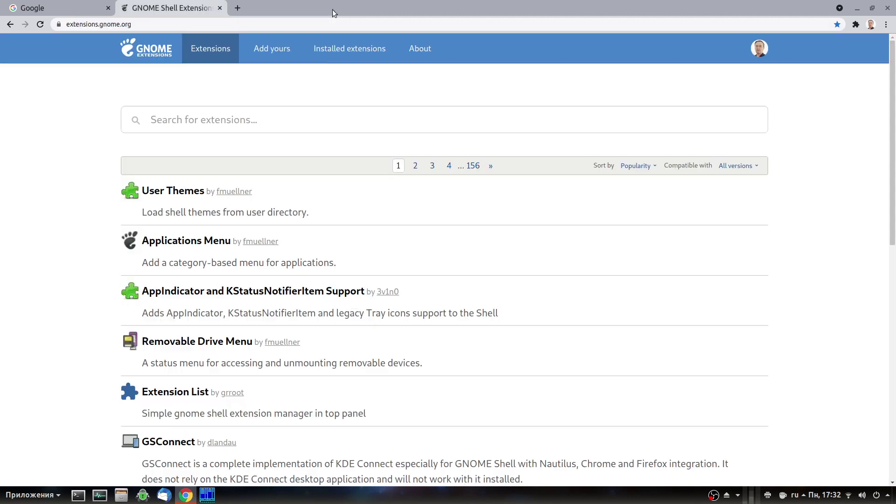
Look over the extensions.gnome.org catalogue and open the list of installed extensions
click(163, 25)
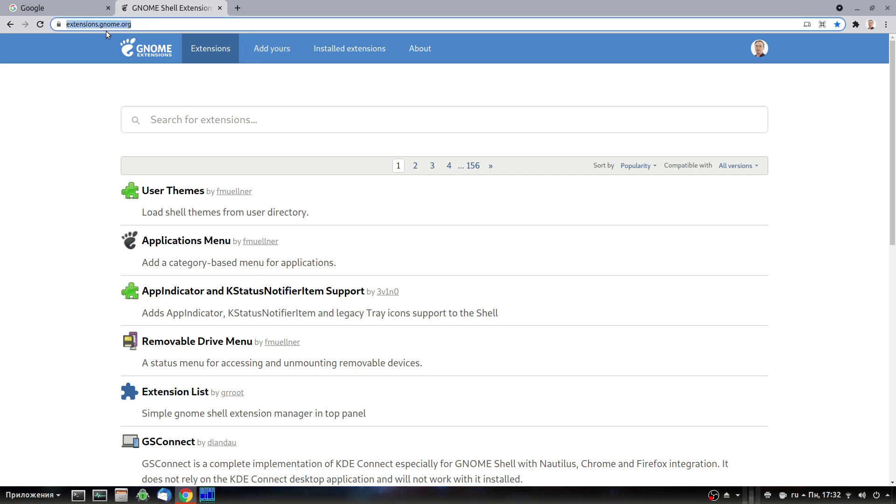
scroll(500, 273, down, 1)
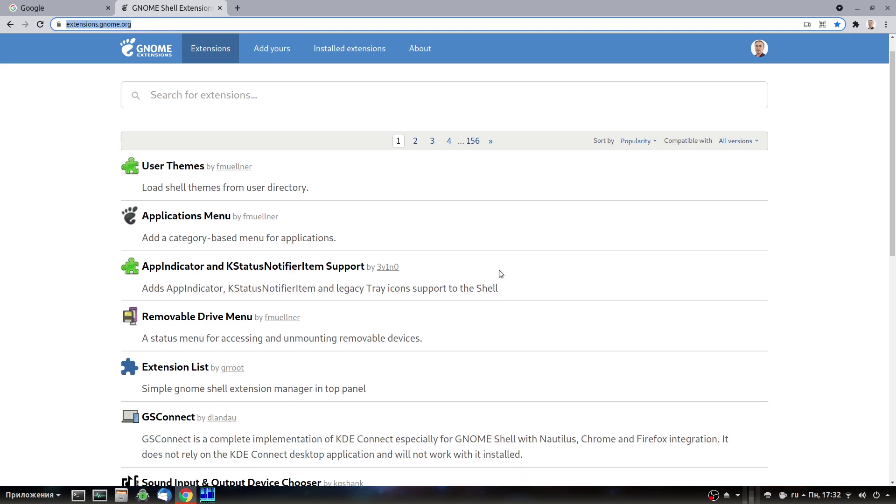
scroll(501, 274, up, 1)
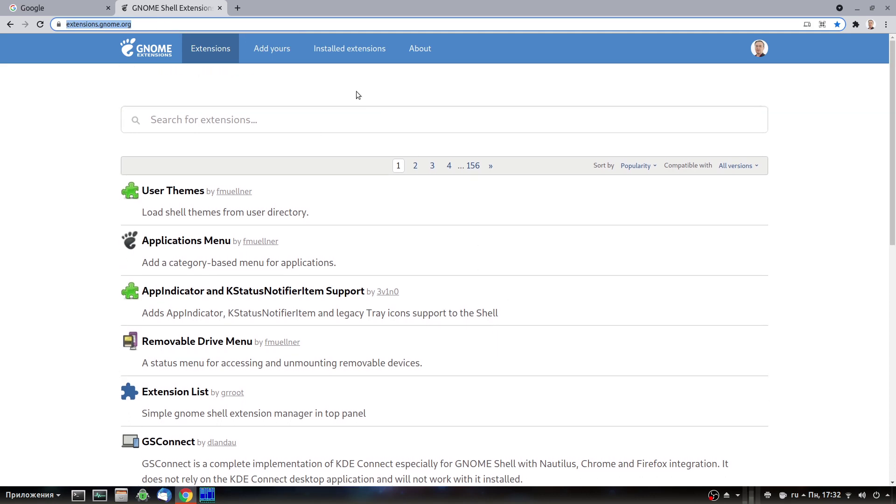
click(332, 57)
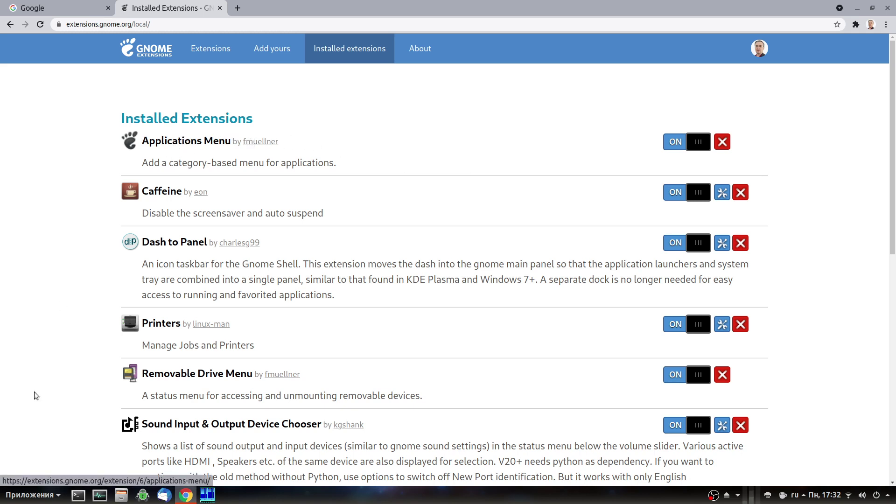
Check how the Applications Menu, Caffeine and Printers extensions work on the desktop panel
click(14, 496)
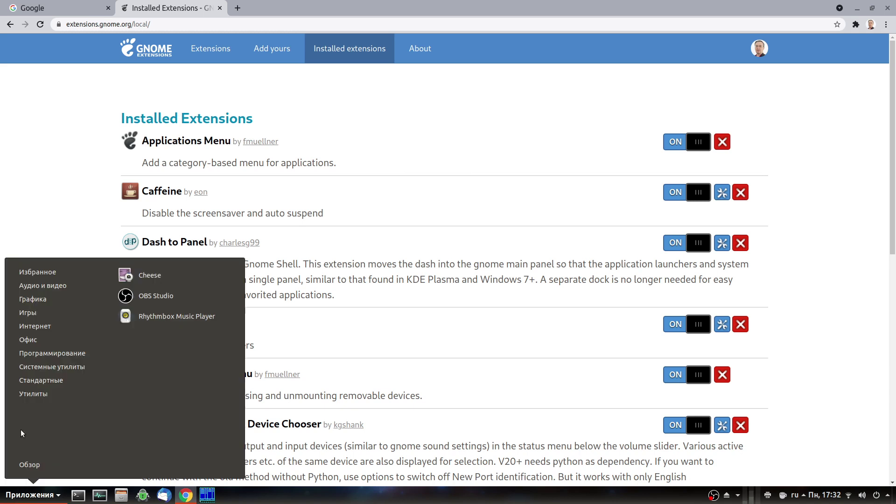
click(38, 205)
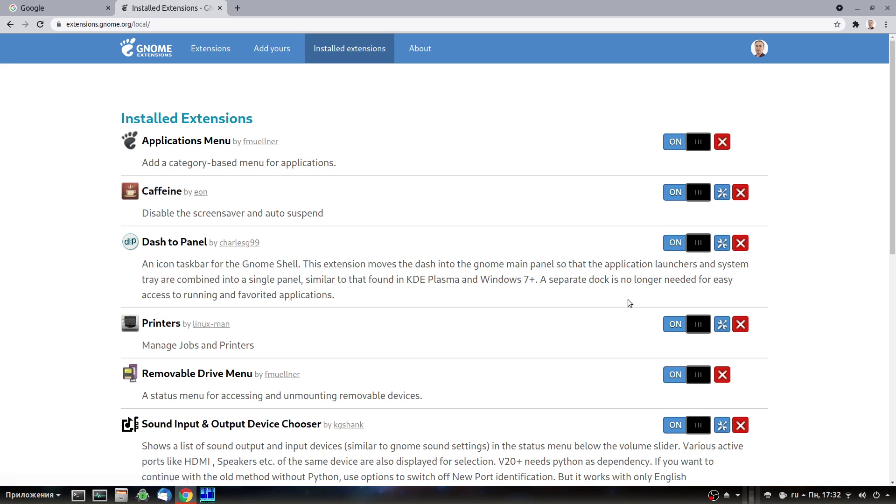
click(785, 496)
click(785, 496)
click(770, 496)
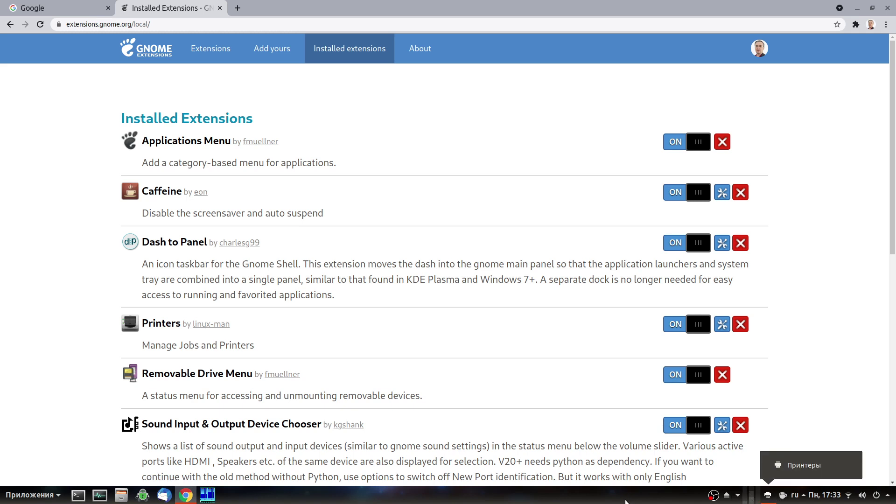
click(770, 496)
Examine the removable drive menu and the sound device choices in the system menu against their installed extension entries
scroll(327, 351, down, 1)
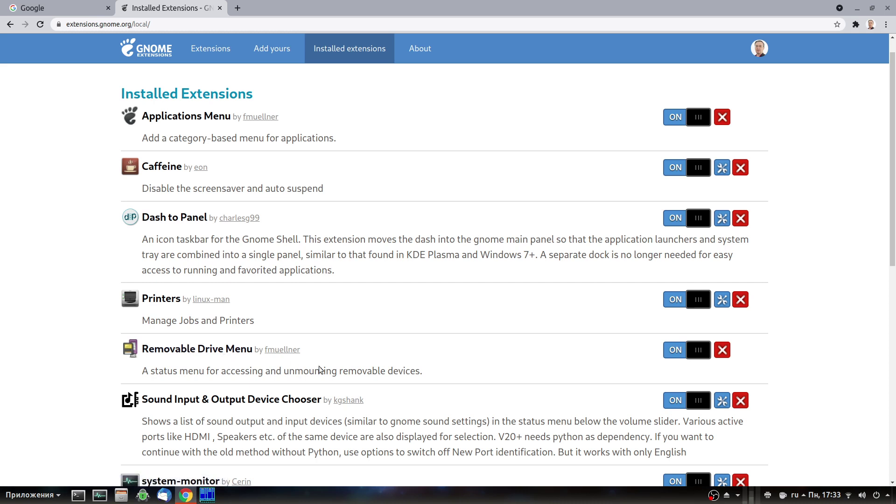
click(738, 496)
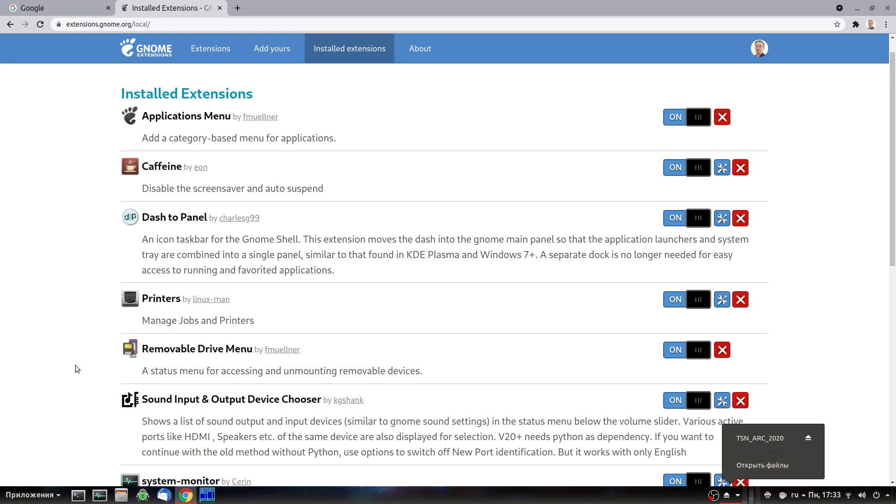
click(150, 367)
scroll(187, 359, down, 2)
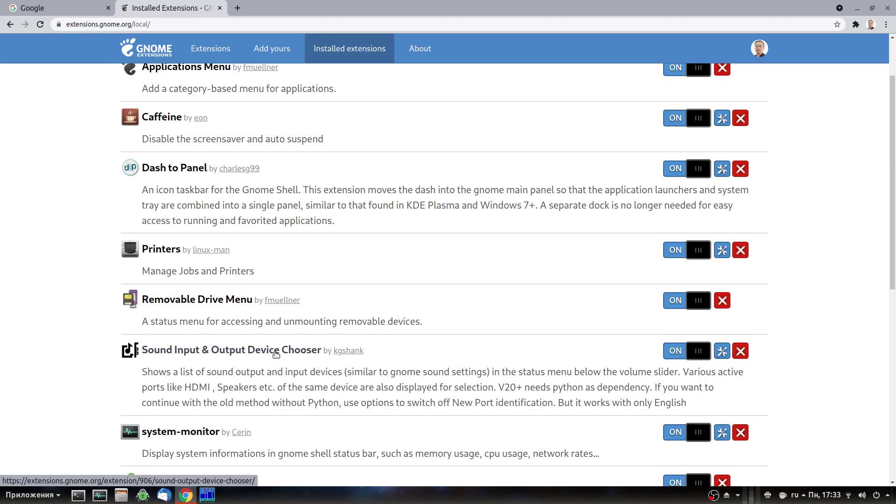
click(879, 496)
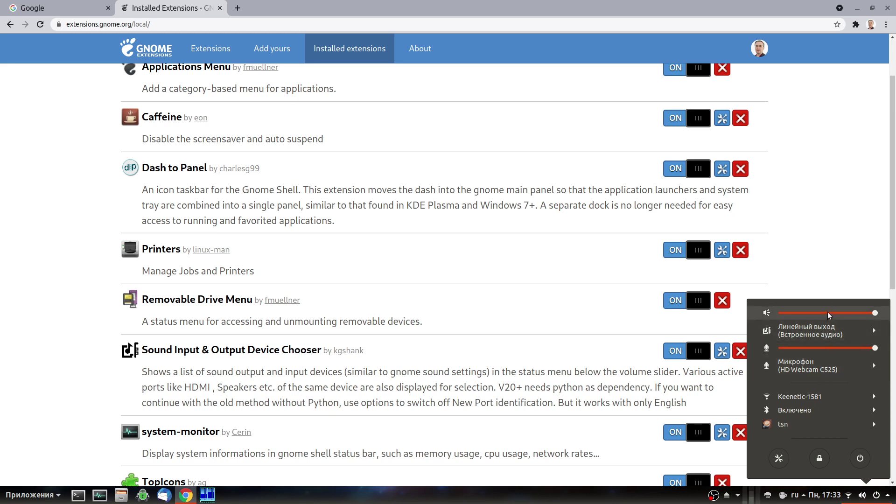
click(66, 349)
Review the remaining installed extensions, from system-monitor and TopIcons through Ubuntu Dock and User Themes
scroll(66, 349, down, 1)
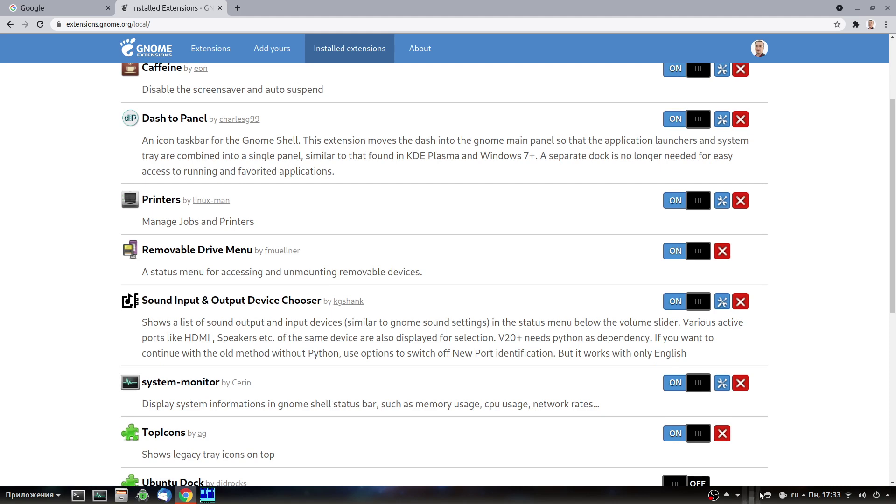
scroll(428, 400, down, 1)
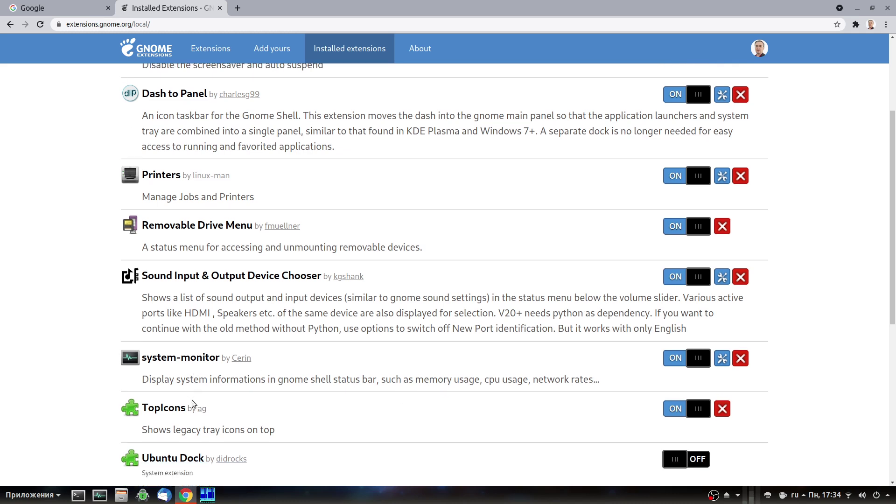
scroll(191, 397, down, 1)
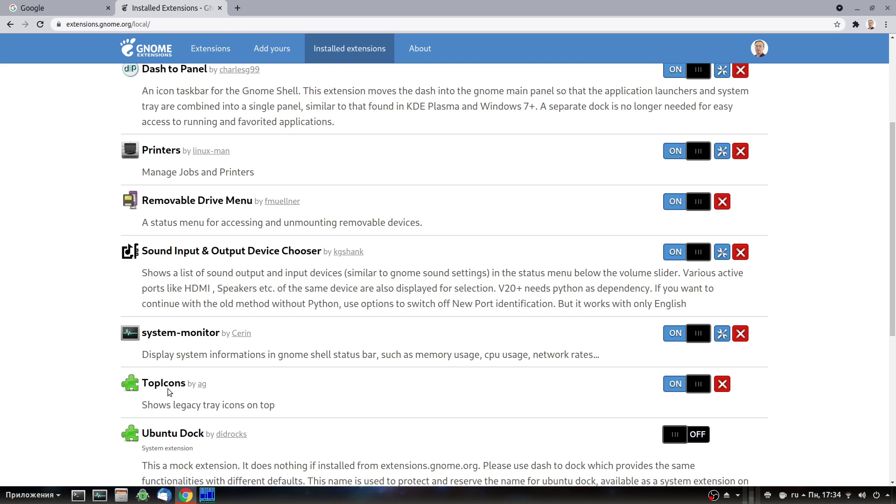
scroll(168, 387, down, 3)
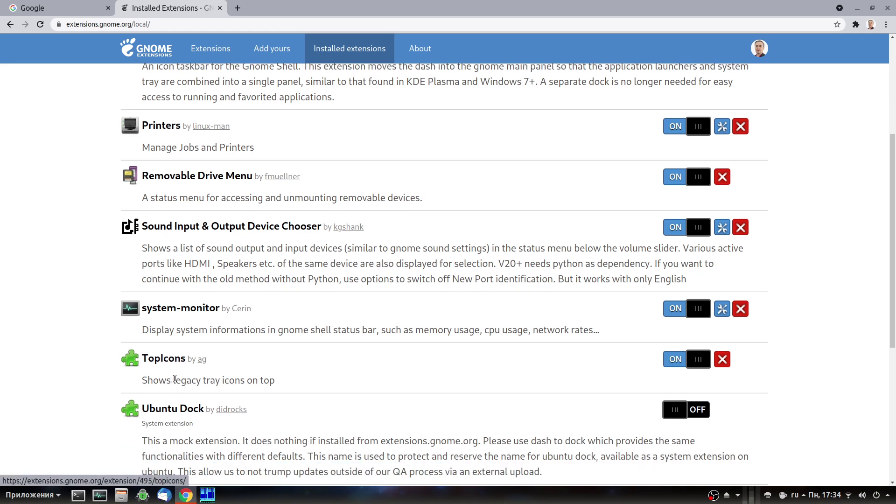
scroll(175, 377, down, 2)
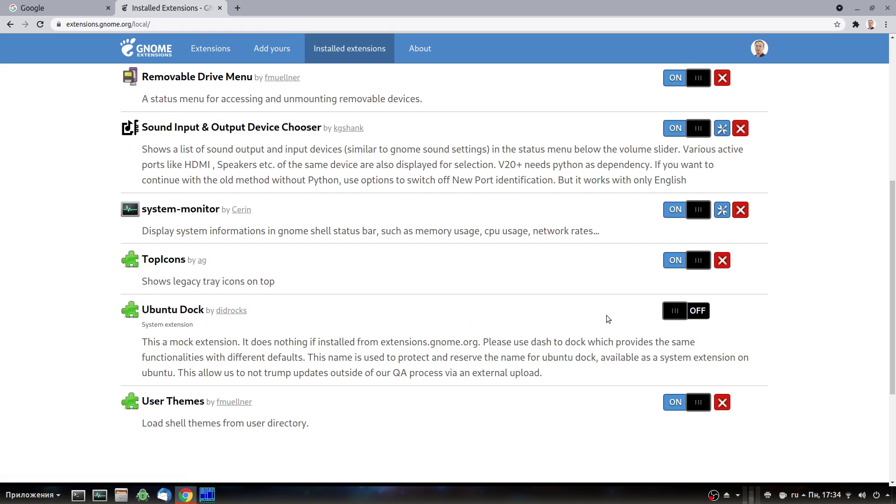
Open the Dash to Panel settings and try toggling the visibility of the "Приложения" button and "Левый блок" on and off
right_click(379, 499)
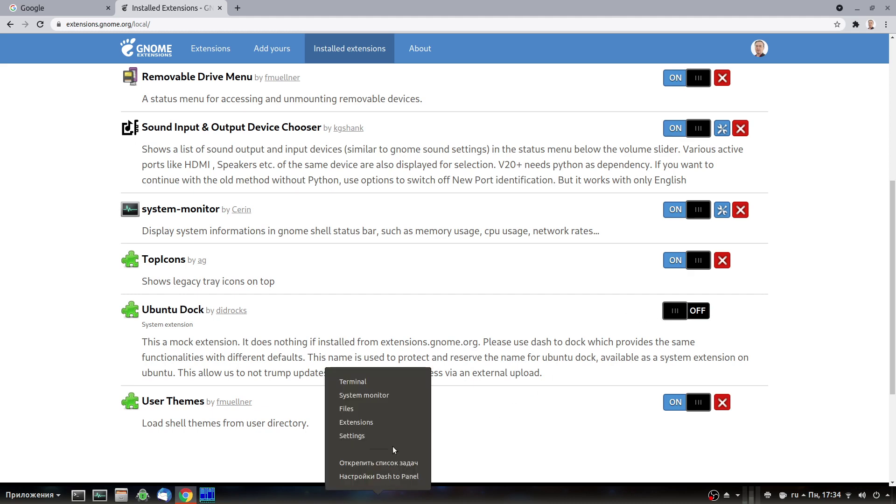
click(393, 478)
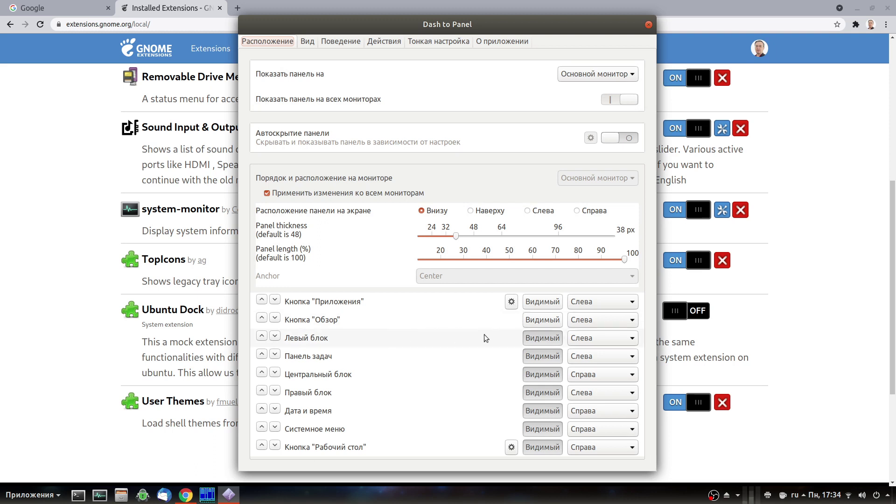
click(546, 303)
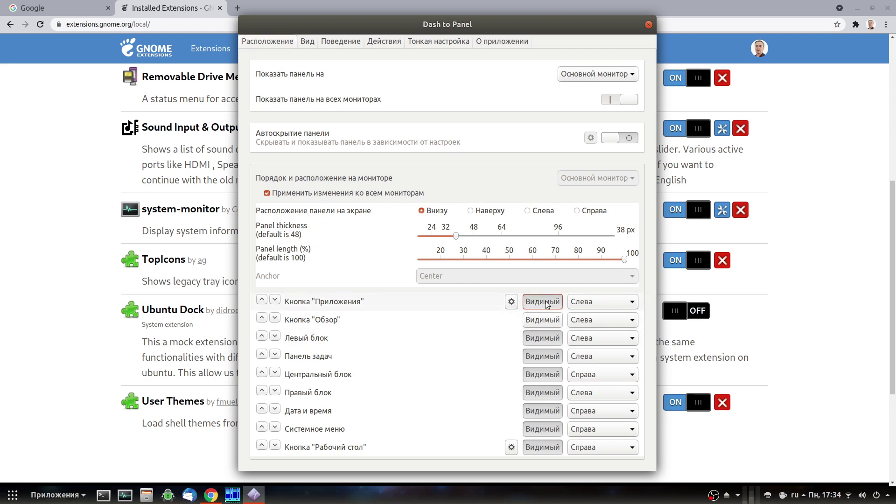
click(11, 496)
click(11, 495)
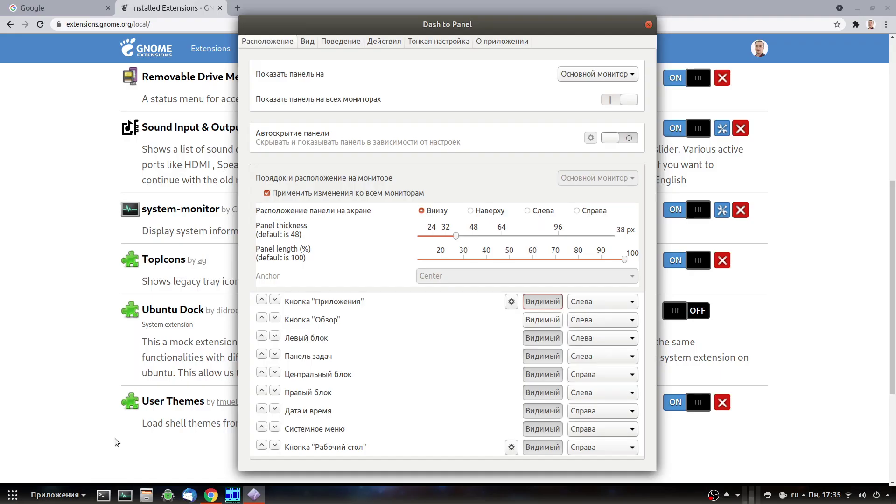
click(543, 303)
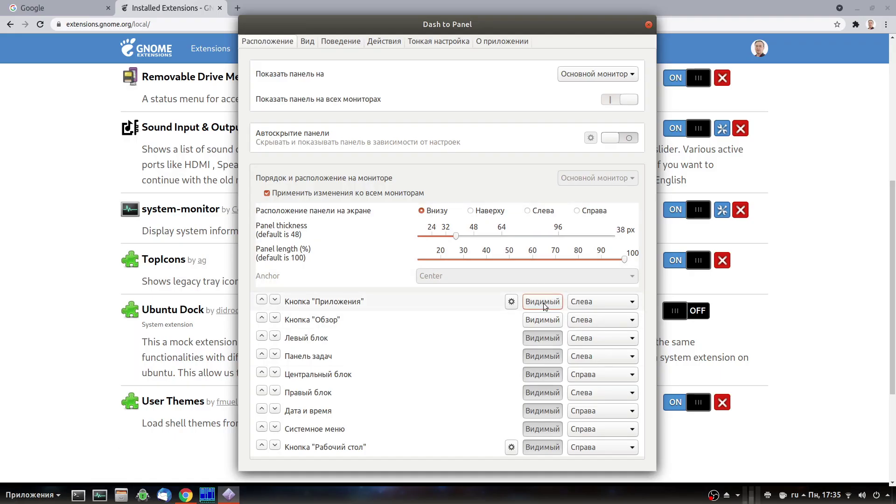
click(541, 338)
click(542, 338)
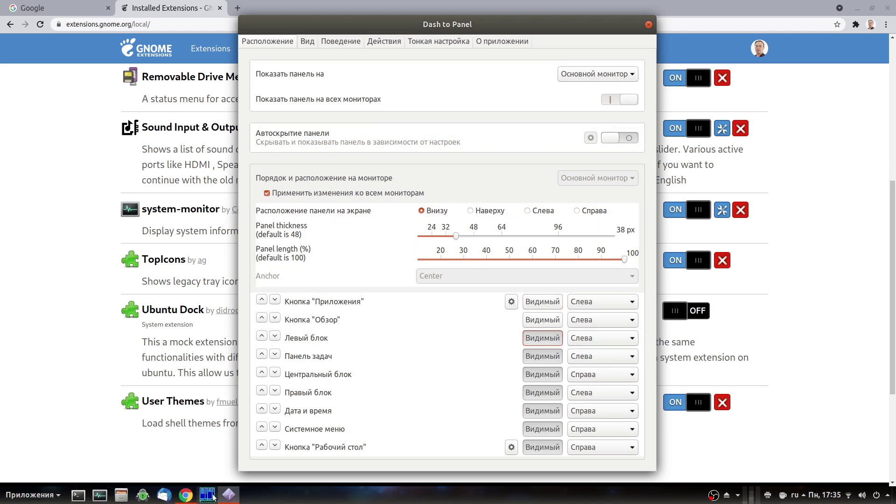
Look through the Dash to Panel appearance, behaviour, action, fine-tuning and about settings, and close the settings window
click(305, 45)
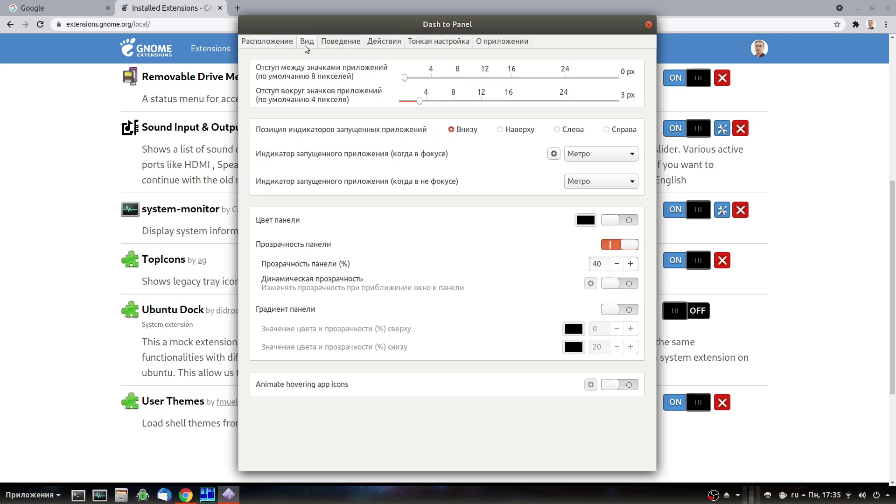
click(334, 45)
click(387, 43)
click(424, 43)
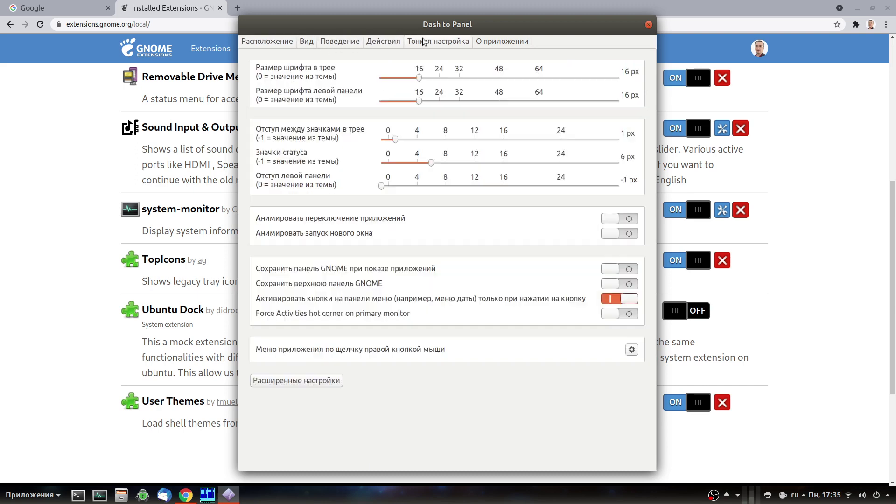
click(518, 43)
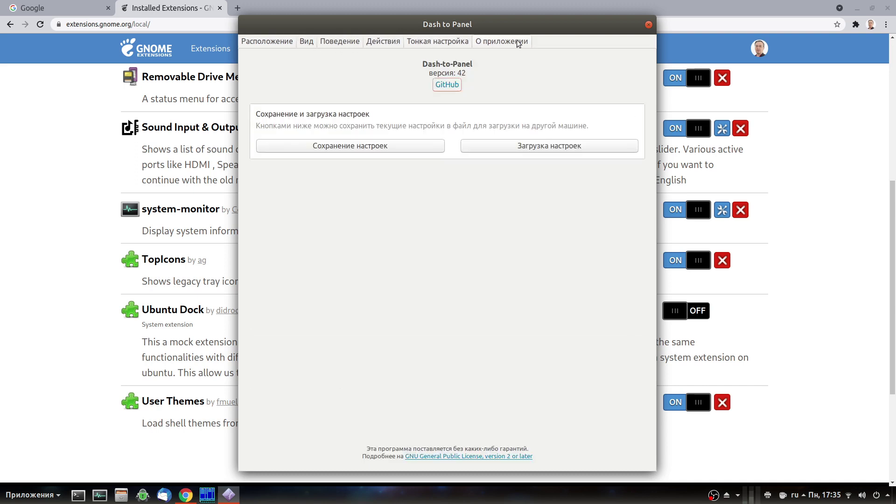
click(652, 24)
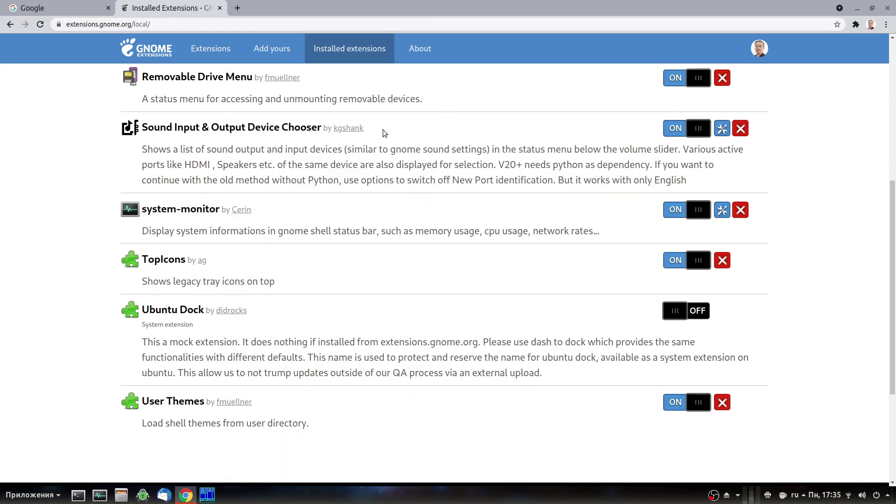
Minimise the browser and look through the "Интернет" and "Системные утилиты" categories of the applications menu
scroll(384, 132, up, 4)
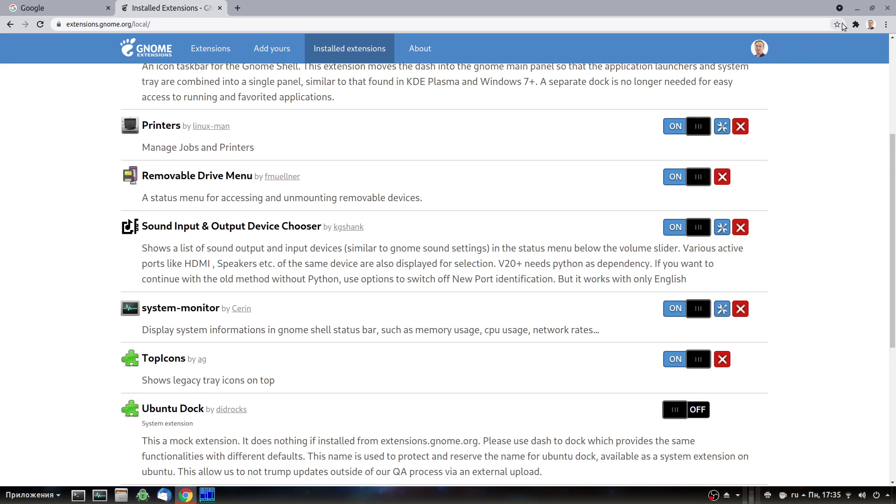
click(863, 11)
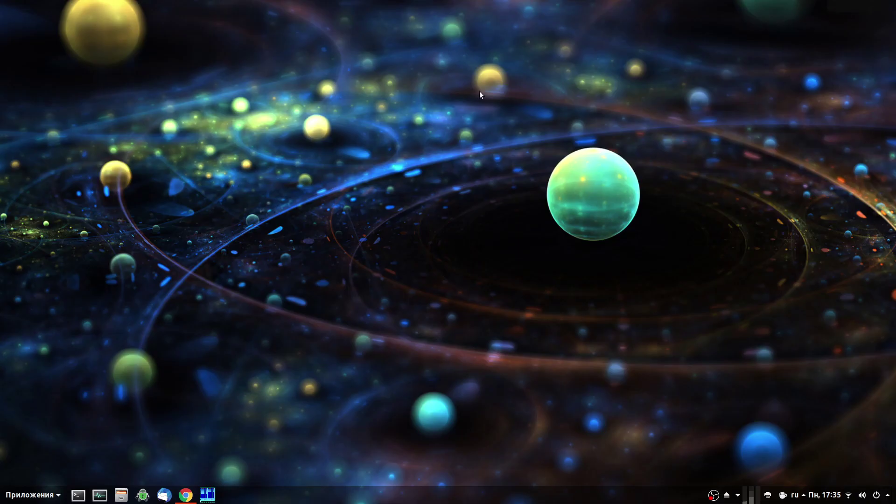
click(29, 495)
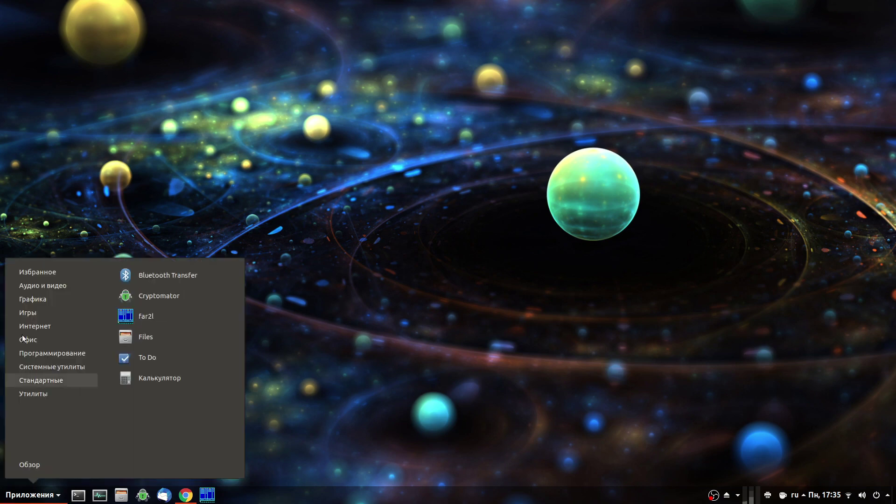
mouse_move(57, 327)
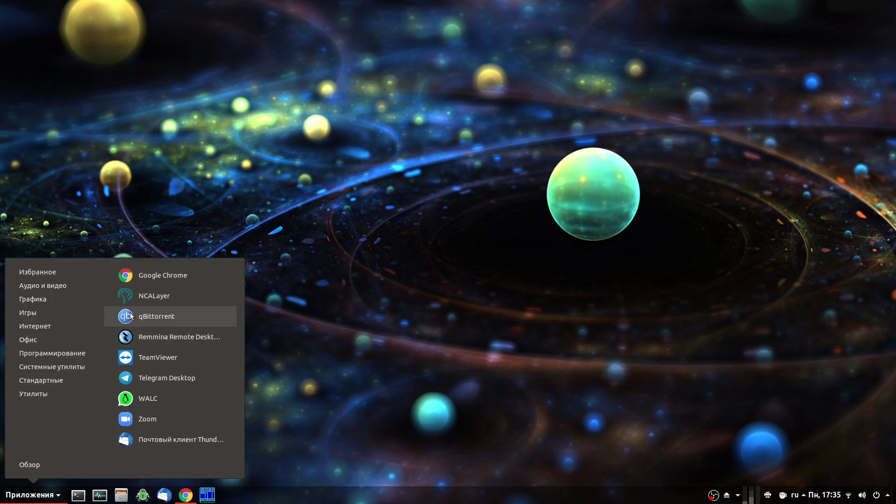
mouse_move(55, 368)
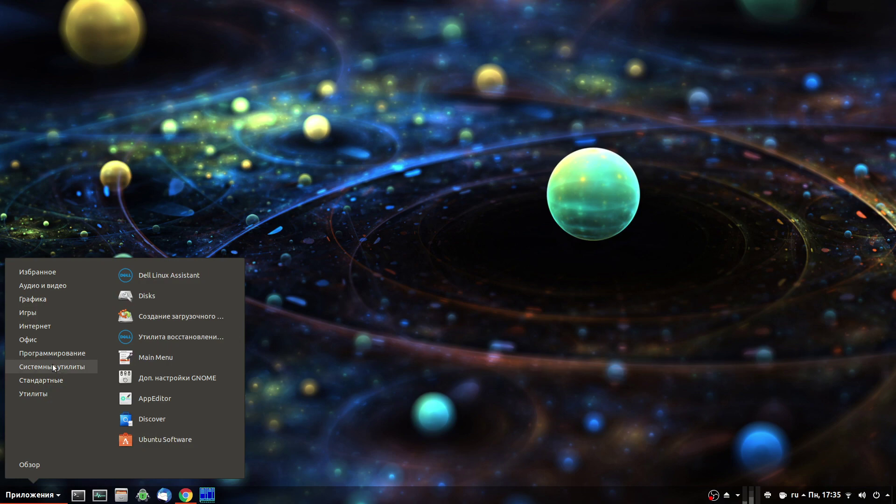
Switch to far2l to view alacarte.desktop in /usr/share/applications, and check the "Графика" category of the applications menu
click(212, 497)
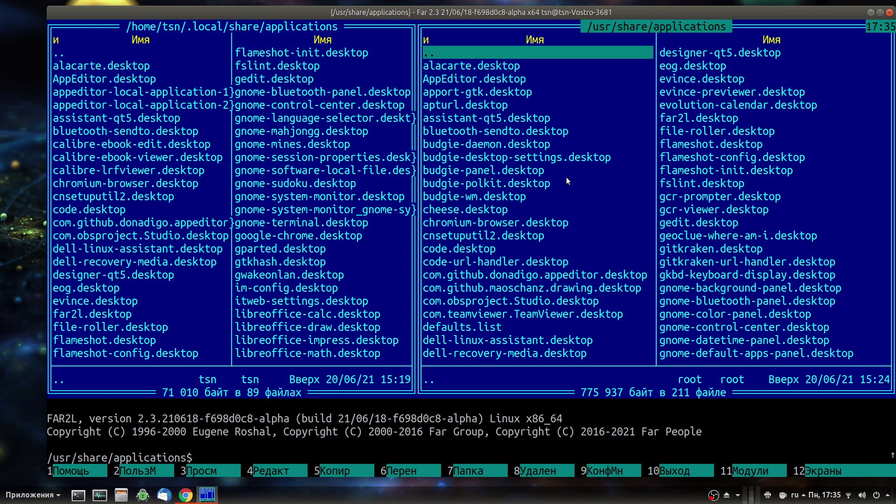
key(Down)
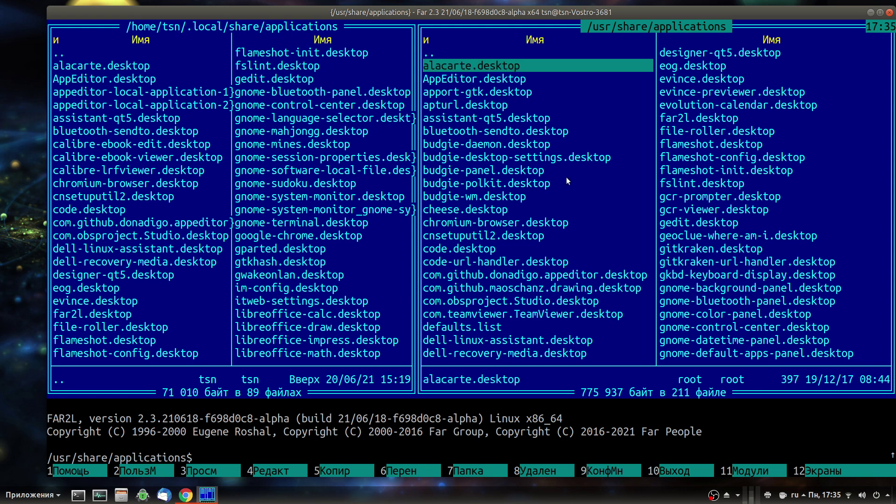
key(F3)
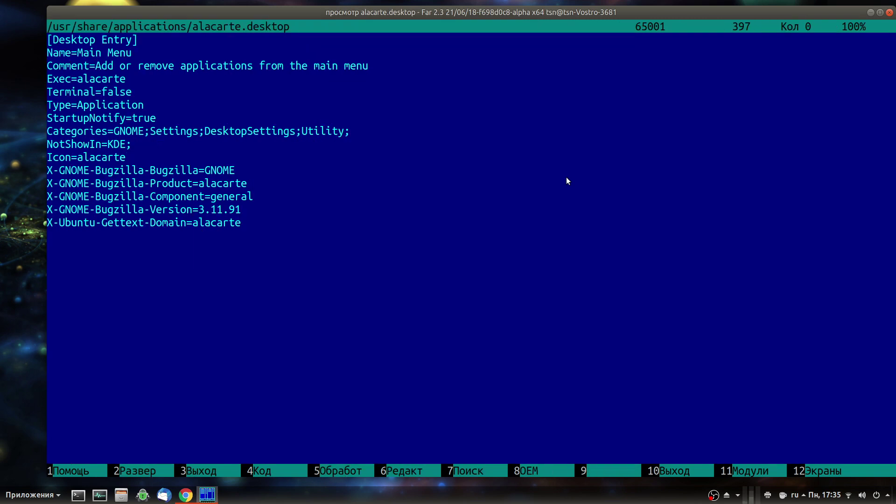
key(Escape)
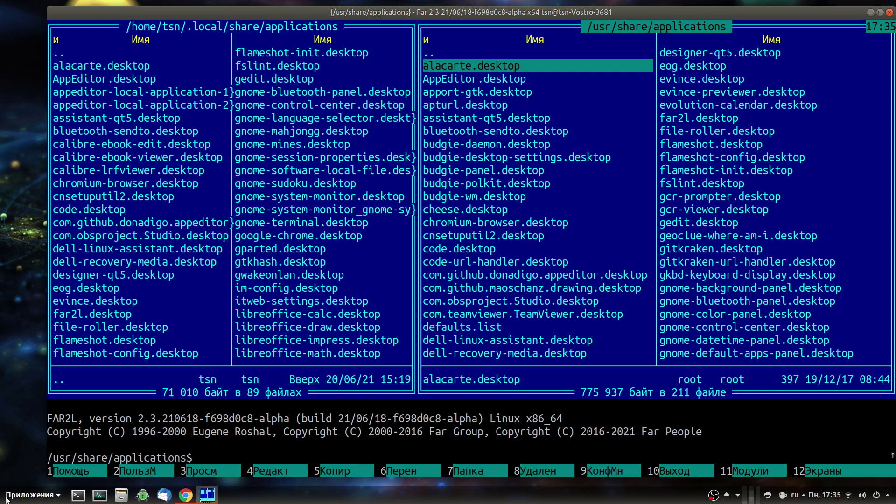
click(30, 495)
mouse_move(49, 298)
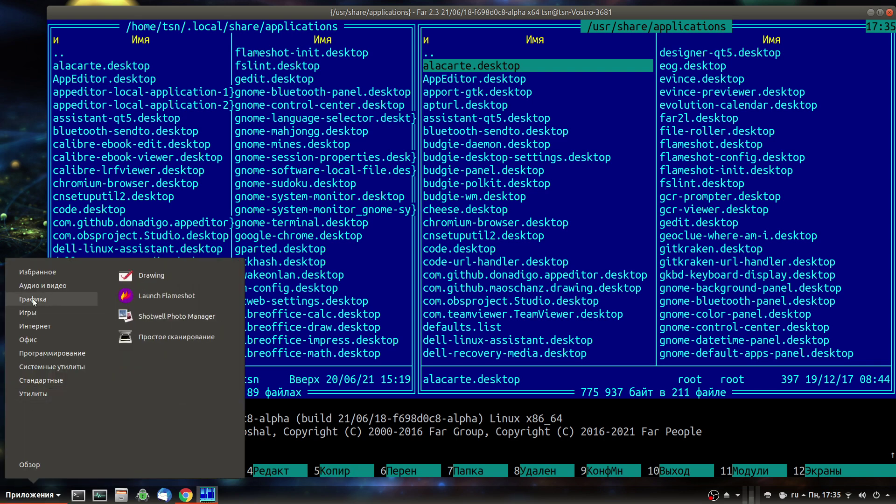
Close the applications menu and view the contents of evince-previewer.desktop in /usr/share/applications
click(515, 160)
key(Right)
key(Down)
key(Down)
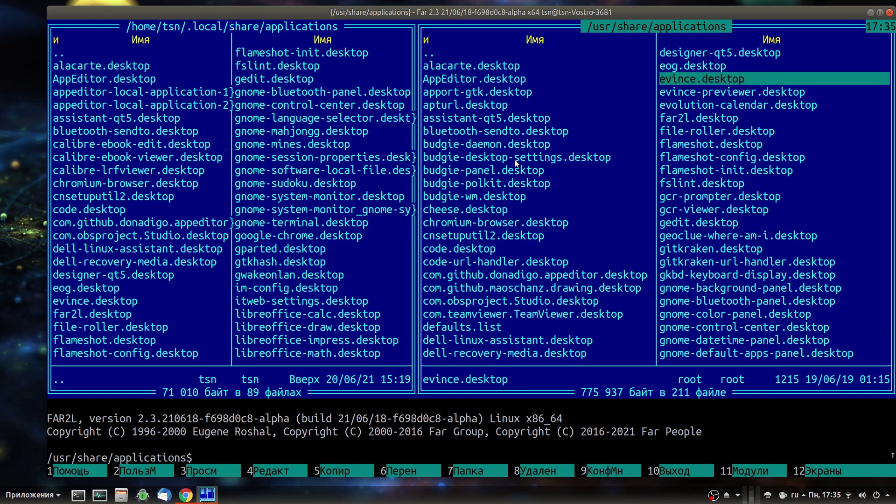
key(F3)
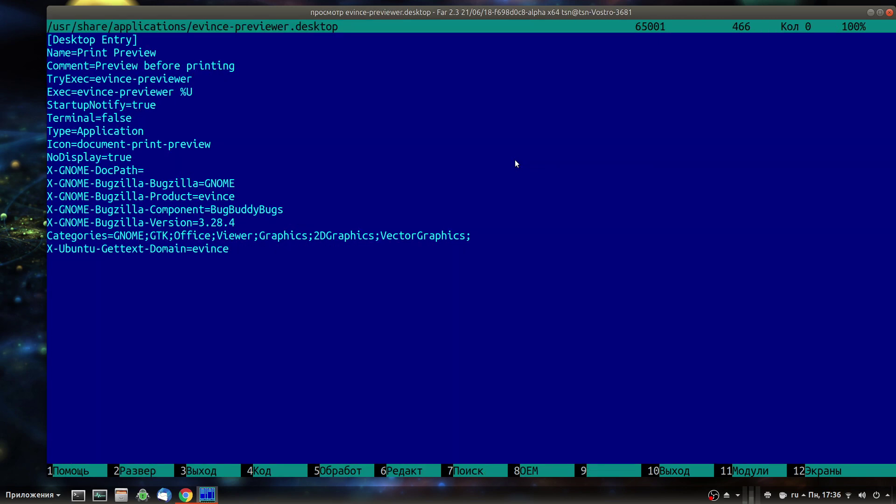
key(F3)
View the contents of gitkraken.desktop in /usr/share/applications and return to the file list
key(Down)
key(Down)
key(Down)
key(Down)
key(Down)
key(Down)
key(Down)
key(Down)
key(Down)
key(Down)
key(Down)
key(Down)
key(F3)
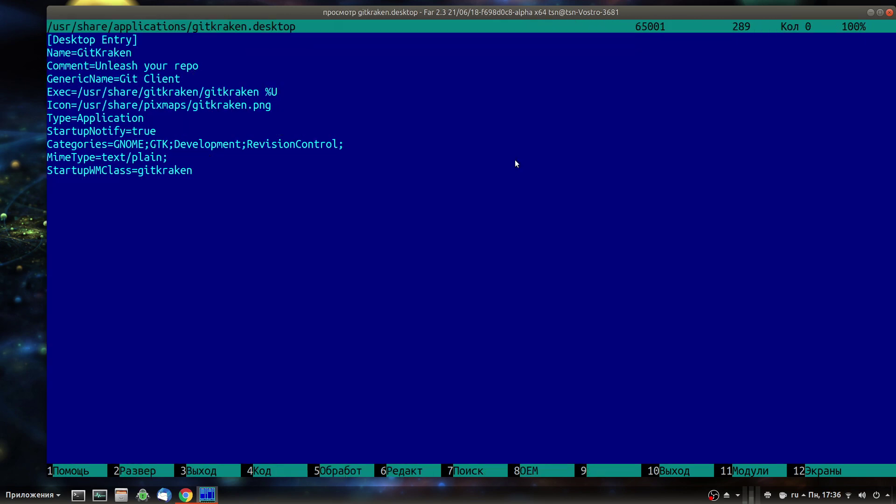
key(F3)
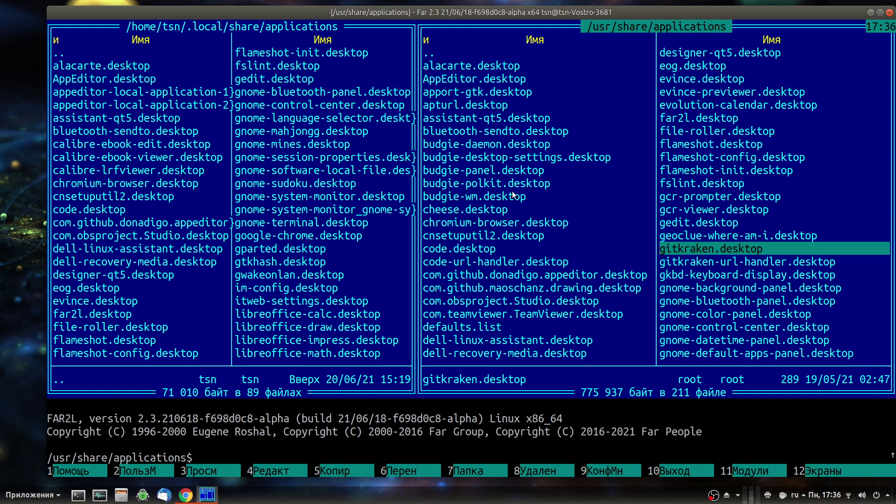
Check the GitKraken entry under "Программирование" in the applications menu, and launch AppEditor from "Системные утилиты"
click(30, 499)
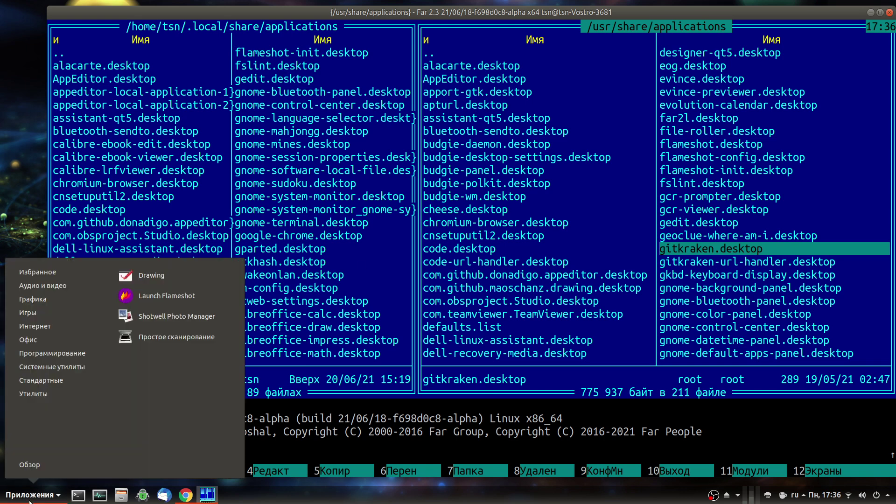
mouse_move(54, 355)
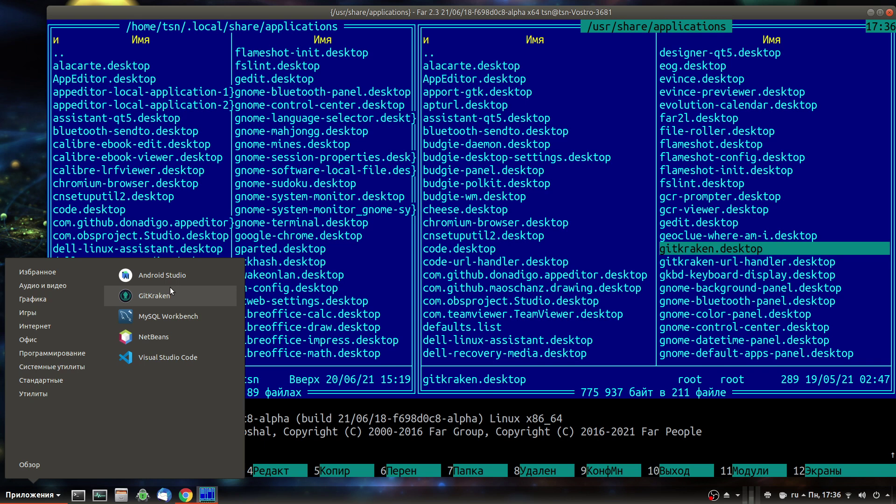
mouse_move(59, 379)
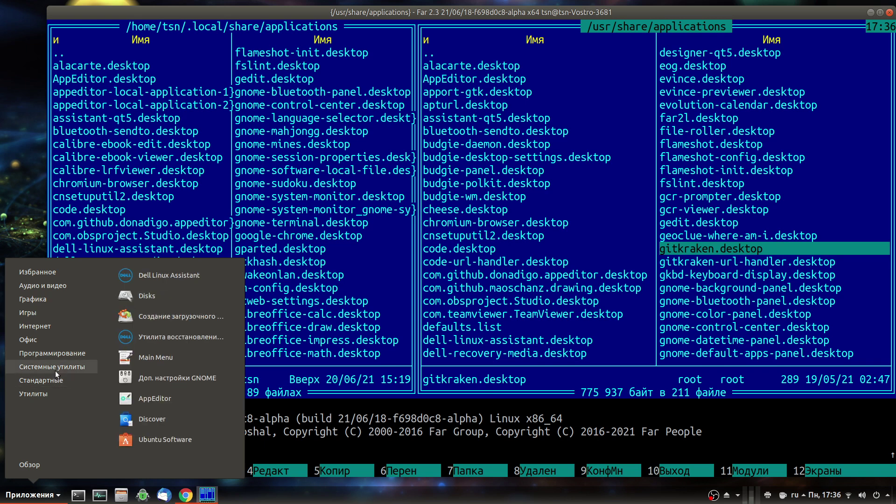
click(168, 402)
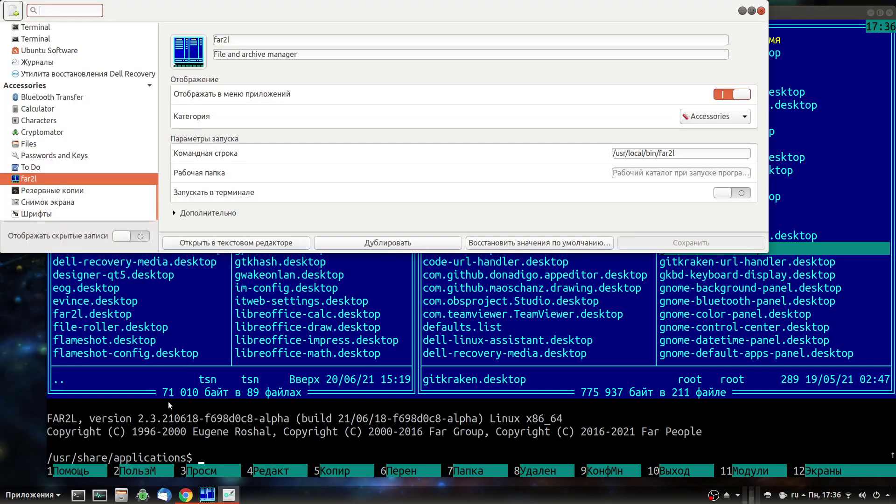
drag(219, 7, 372, 111)
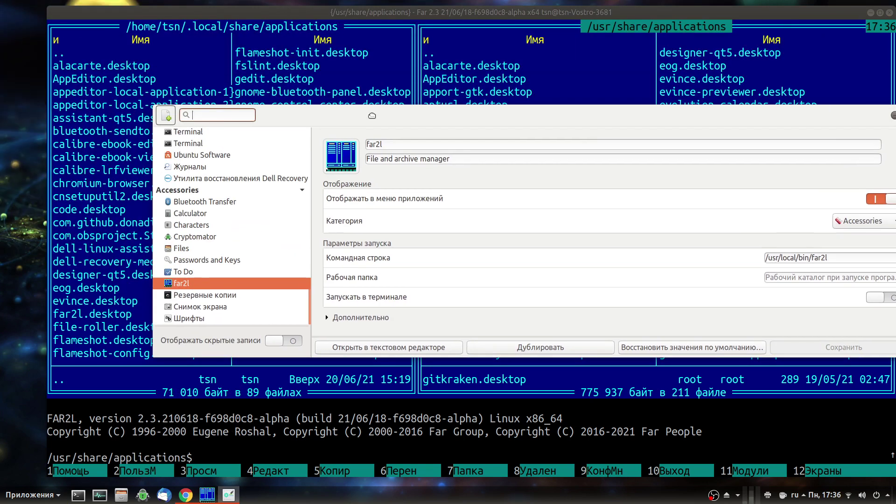
Inspect the "Журналы", Discover and Startup Disk Creator entries, moving the AppEditor window fully into view
click(186, 169)
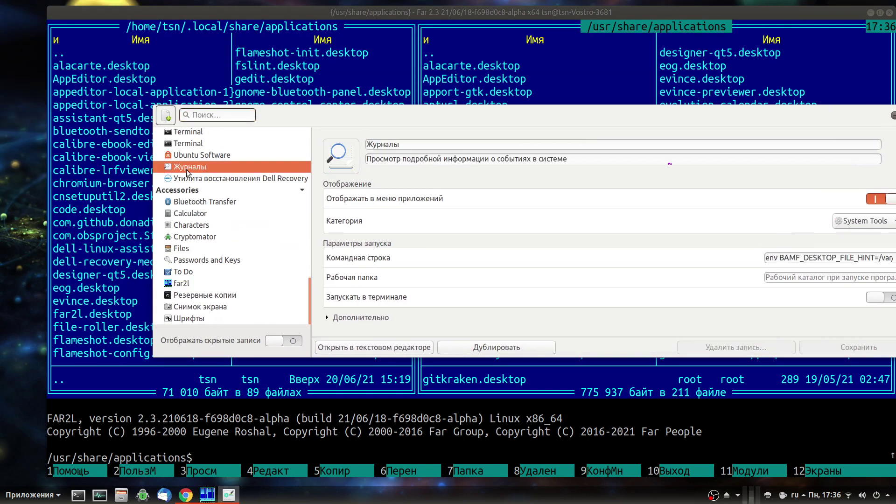
click(187, 168)
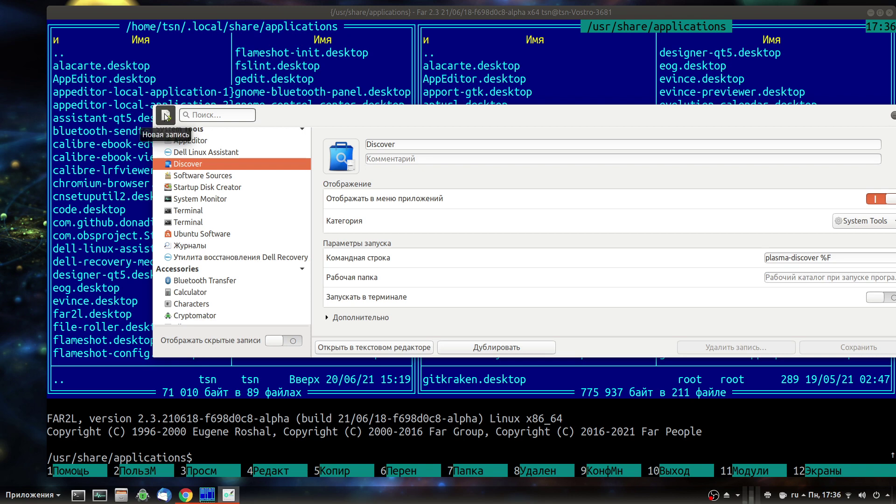
drag(514, 113, 416, 80)
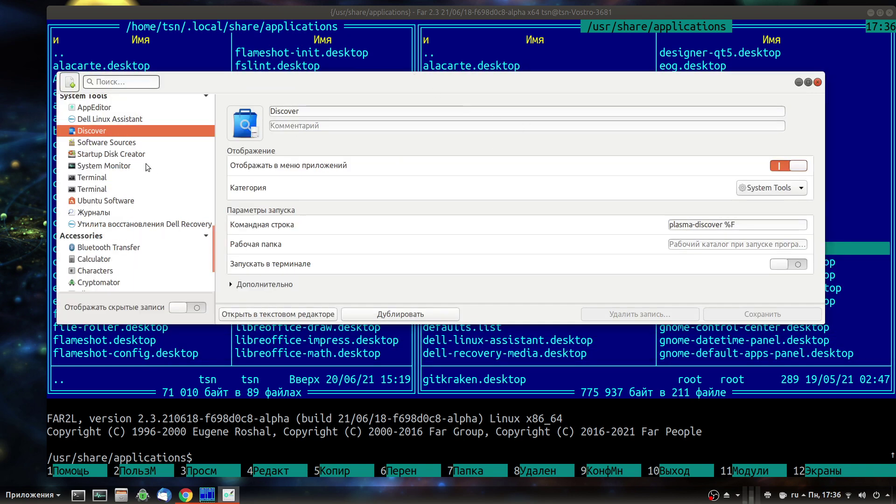
click(110, 155)
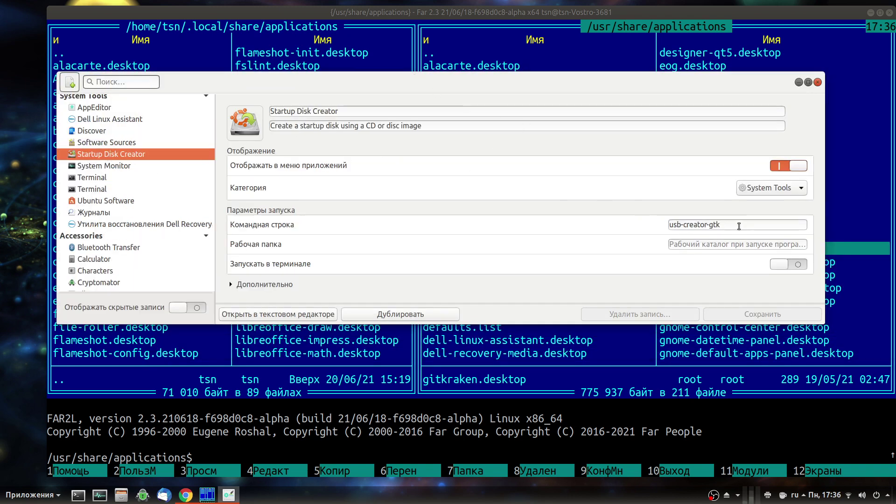
Look through the application entries in every category of the list, from Accessories up to Programming
scroll(160, 148, up, 3)
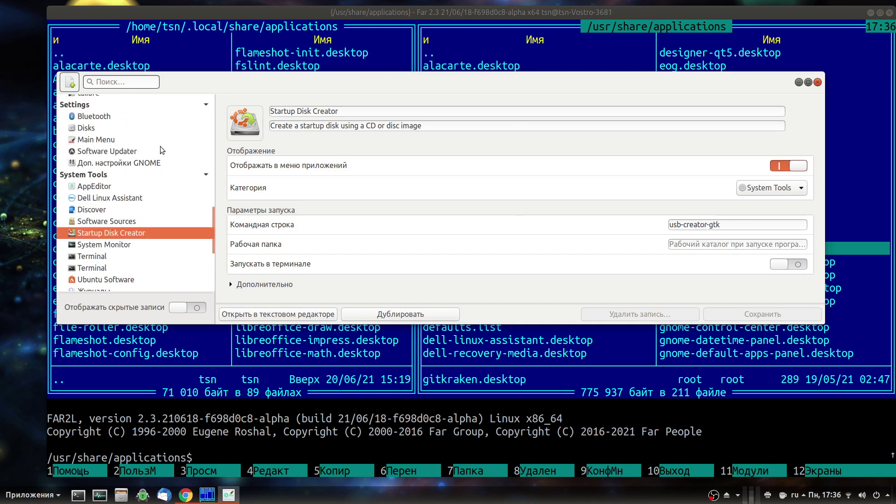
scroll(161, 149, up, 12)
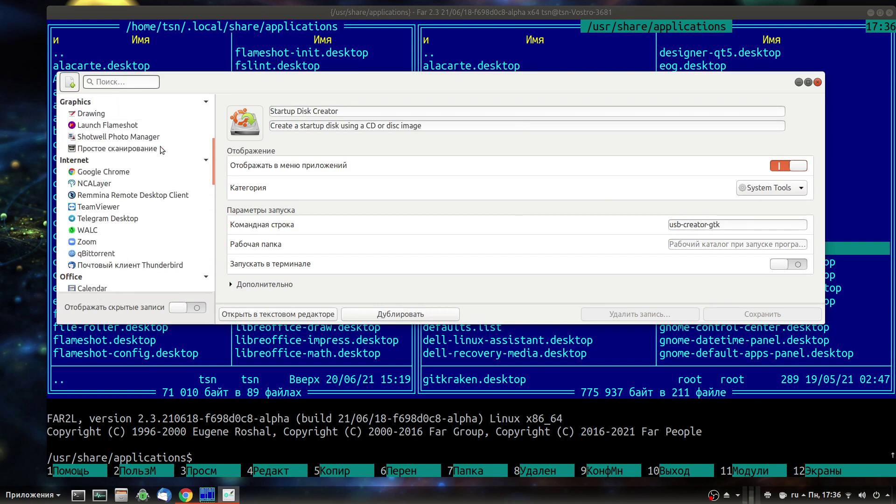
scroll(161, 148, up, 1)
scroll(161, 148, down, 8)
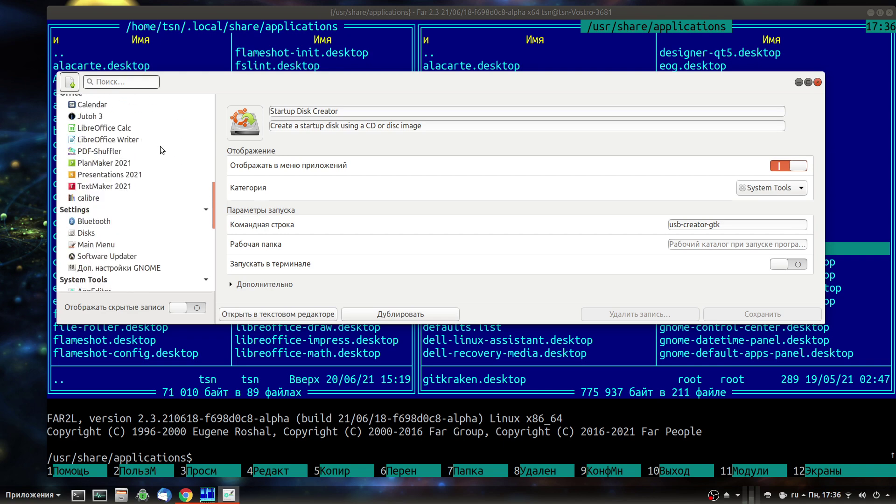
scroll(161, 149, down, 10)
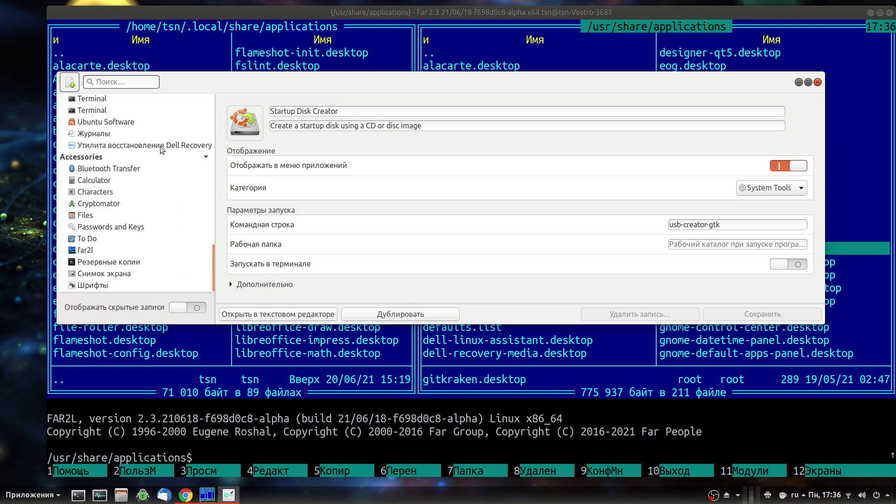
scroll(160, 146, up, 10)
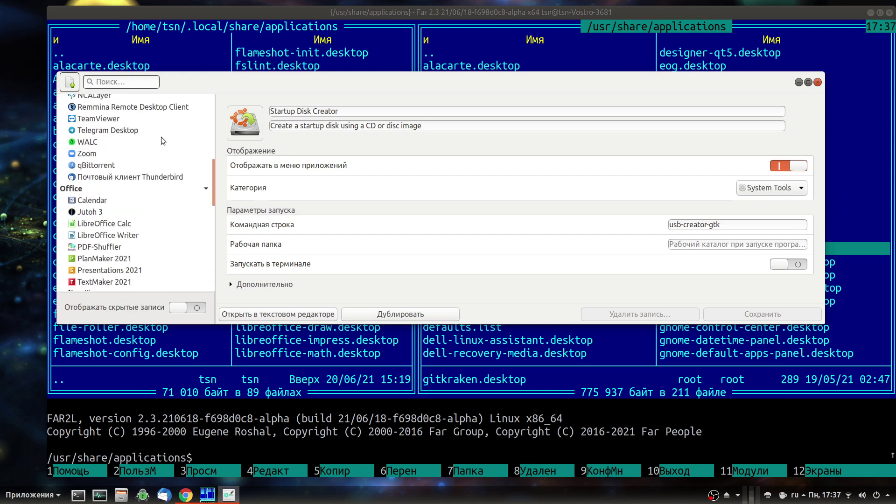
scroll(161, 138, up, 6)
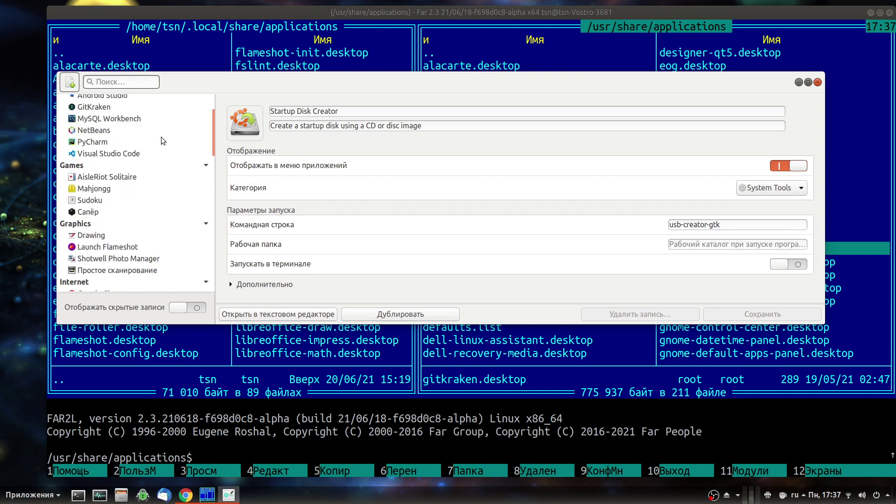
scroll(163, 141, up, 2)
Inspect the Android Studio entry's launch parameters and the categories available for it, keeping Programming
click(134, 147)
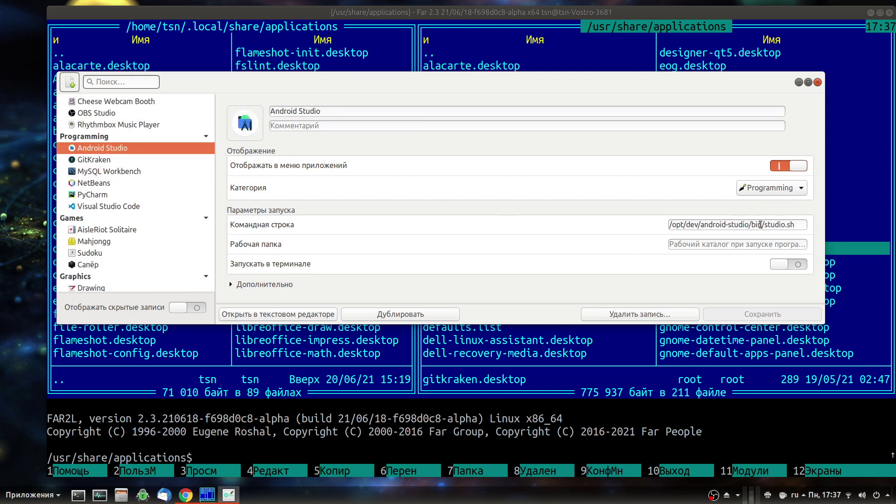
click(778, 189)
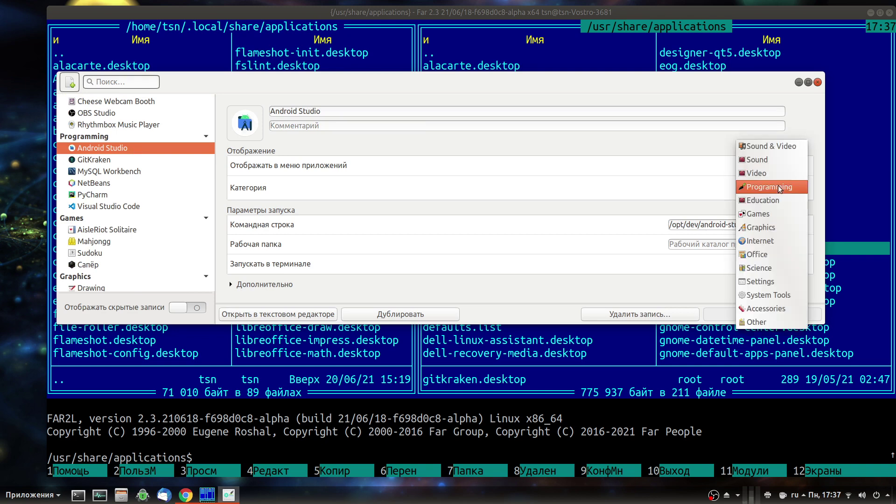
click(697, 178)
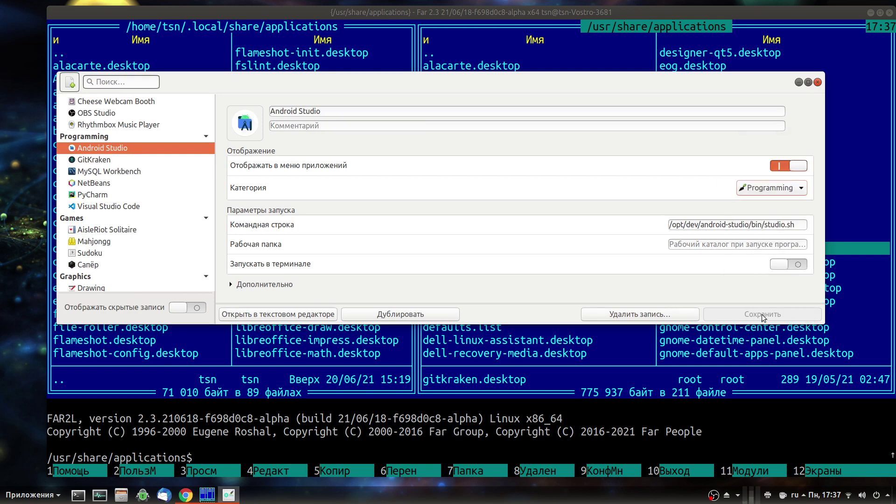
Examine the Android Studio desktop entry file in the text editor, and close both the file and AppEditor
click(295, 315)
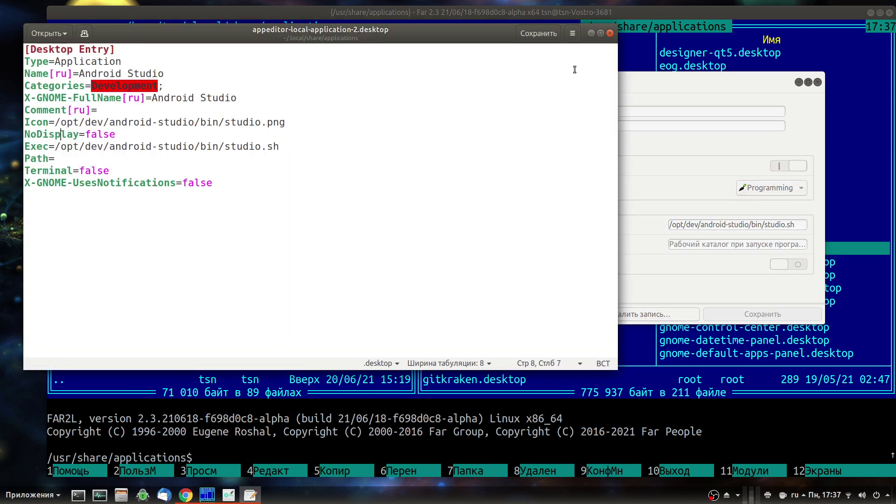
click(610, 34)
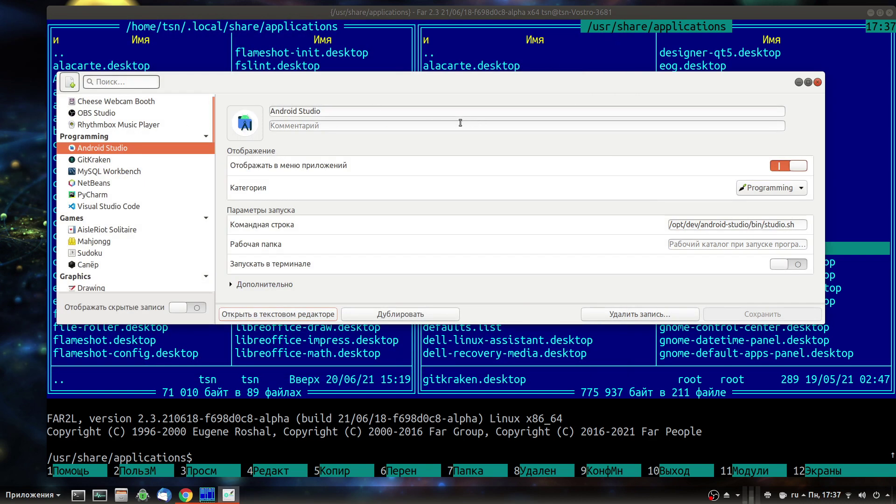
click(817, 83)
Open the Main Menu editor, and widen its window and category pane so the full names are readable
click(25, 490)
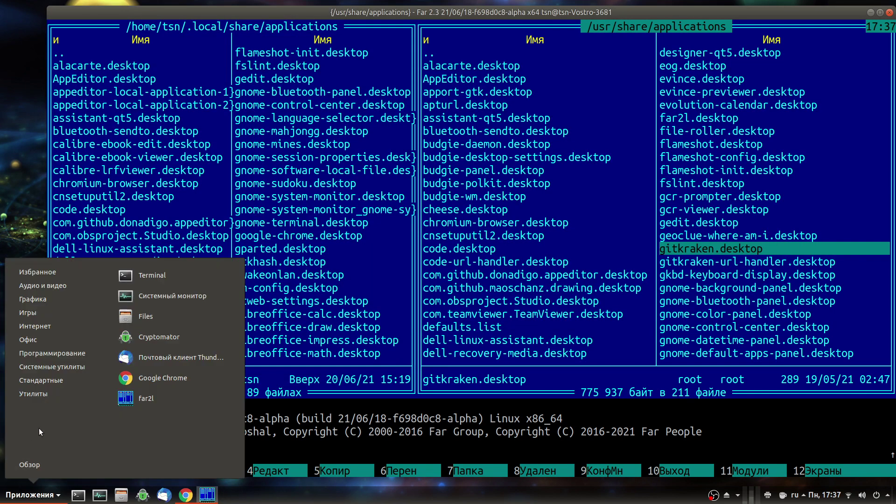
mouse_move(52, 367)
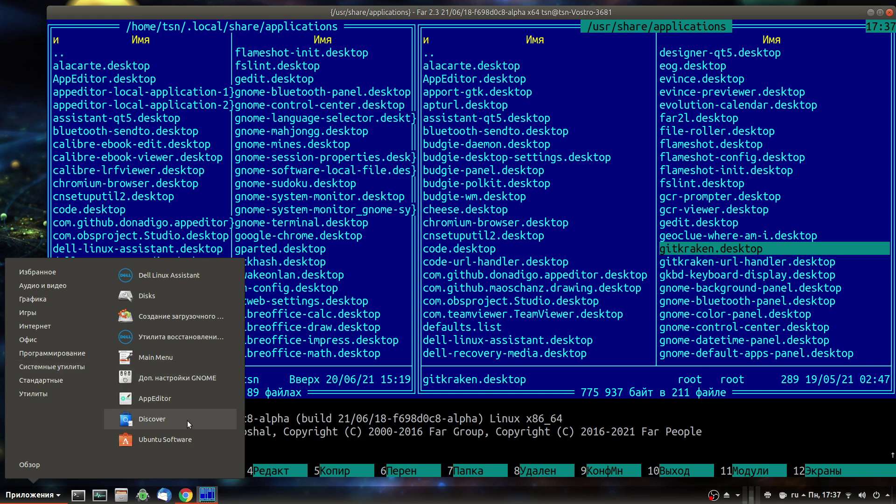
click(177, 362)
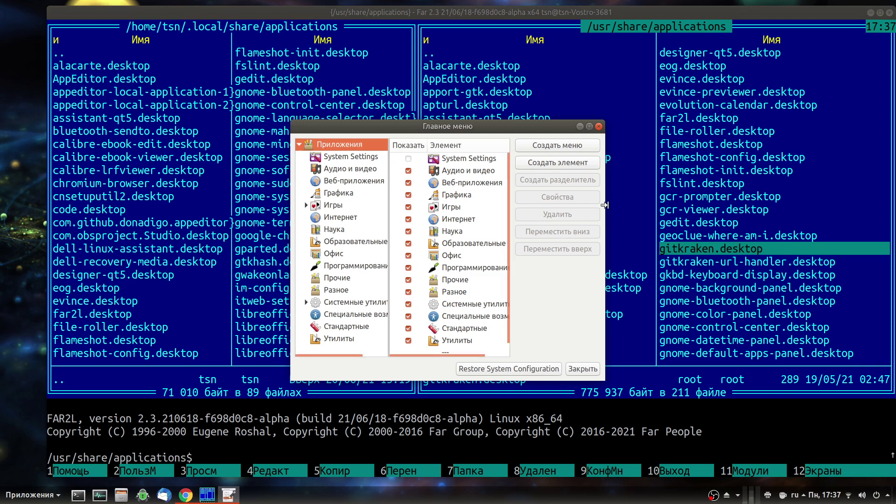
drag(605, 205, 742, 197)
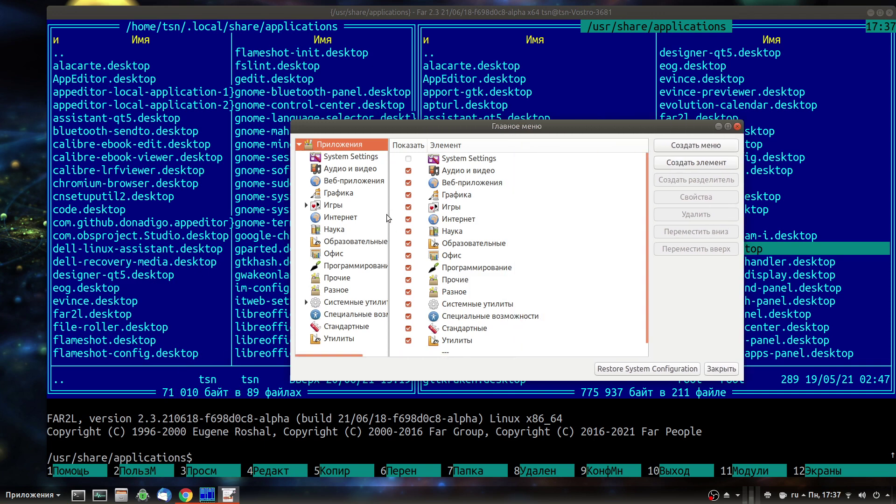
drag(391, 215, 459, 215)
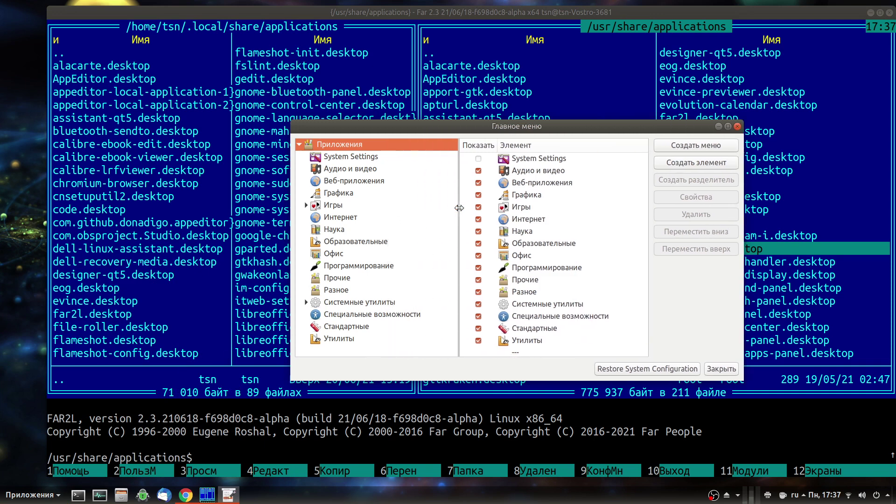
Look through the entries of the "Наука", "Образовательные" and "Графика" categories
click(329, 231)
click(329, 241)
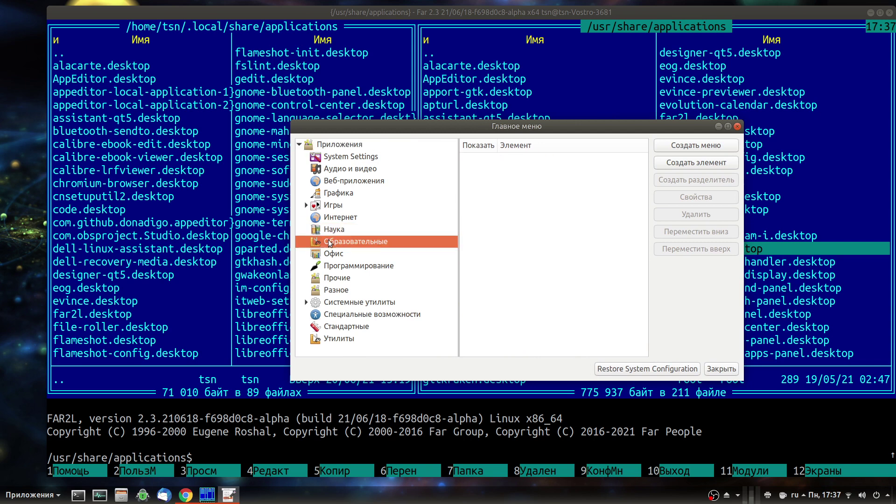
click(330, 194)
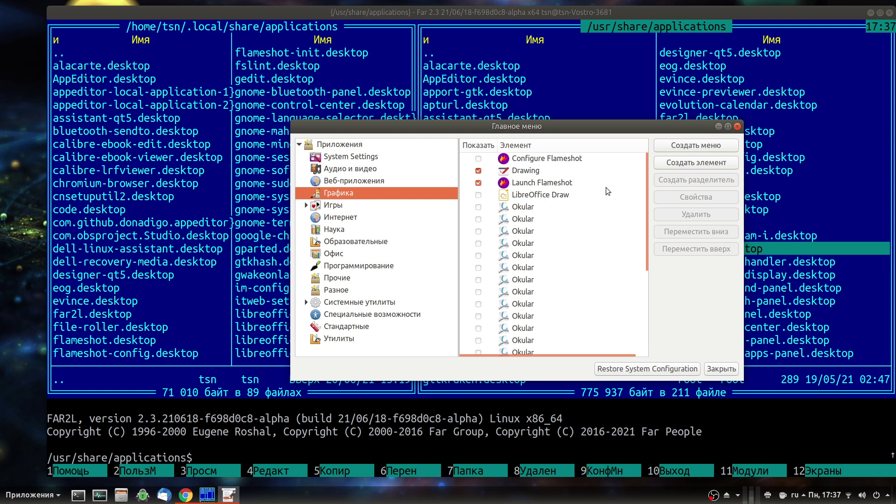
Inspect the Drawing entry's launcher properties and icon chooser, and close the menu editor without changing anything
click(538, 186)
click(539, 174)
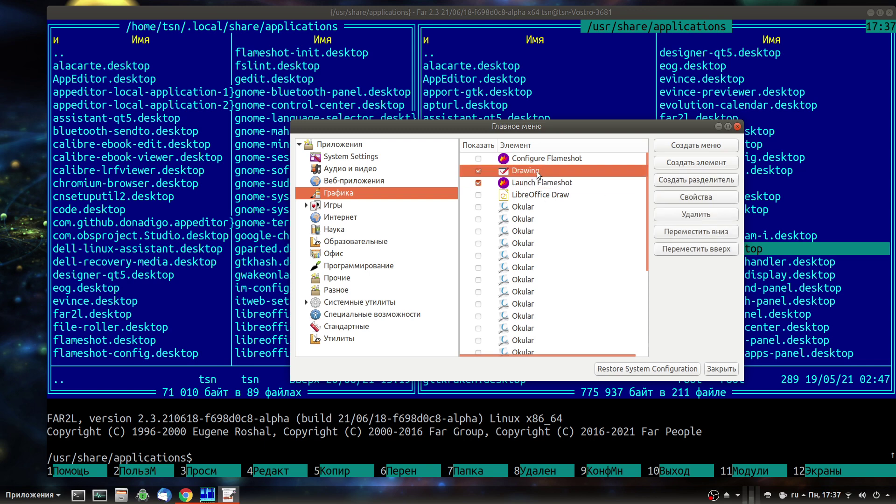
click(672, 200)
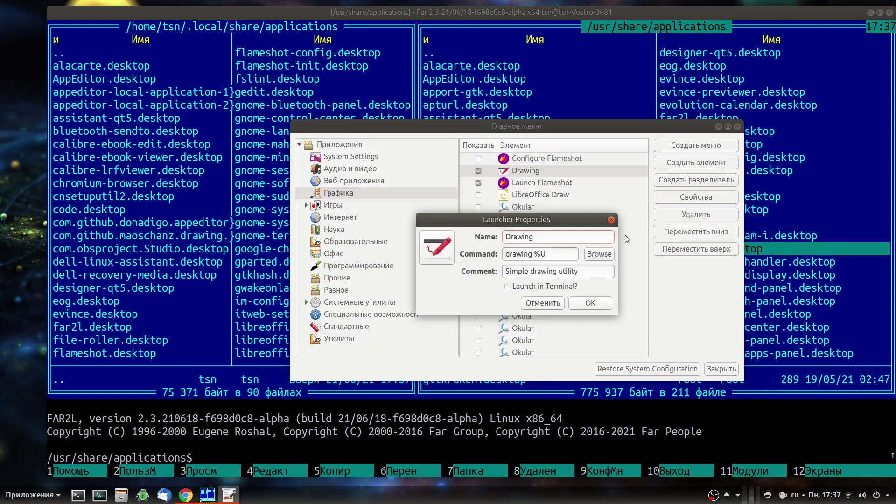
click(440, 246)
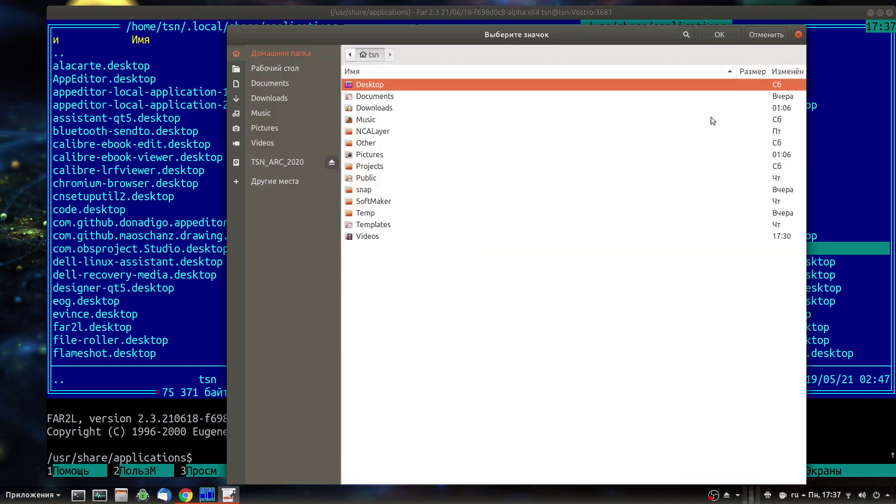
click(795, 36)
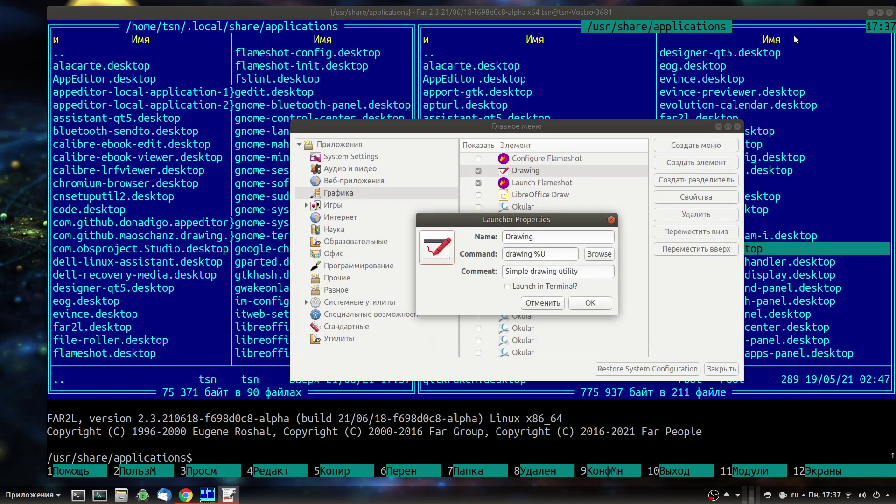
click(615, 220)
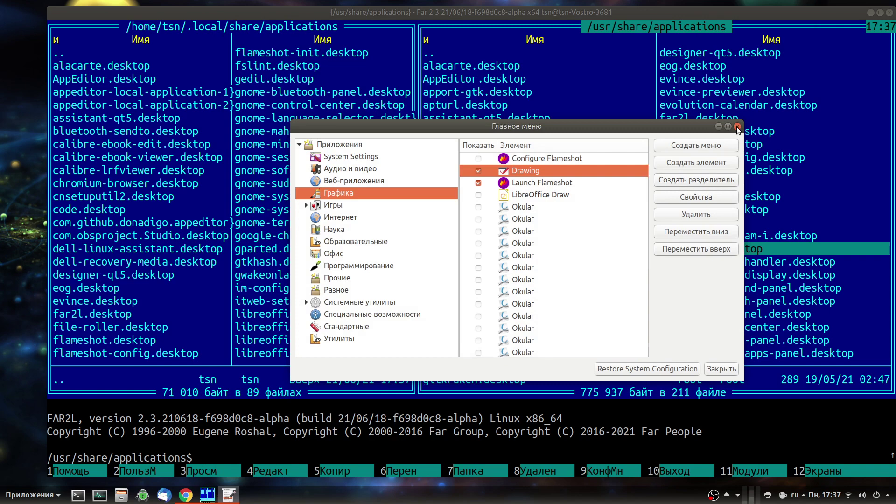
click(738, 127)
Browse the installed applications by category and launch Drawing from "Графика"
click(33, 495)
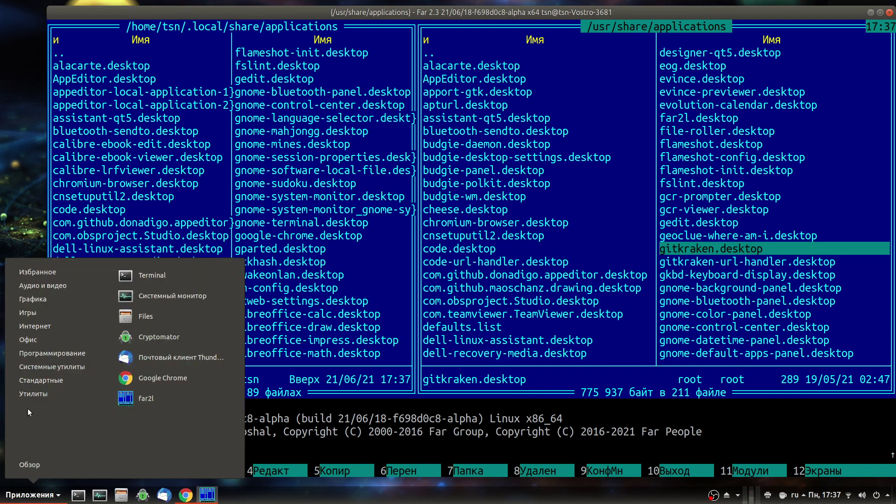
mouse_move(51, 326)
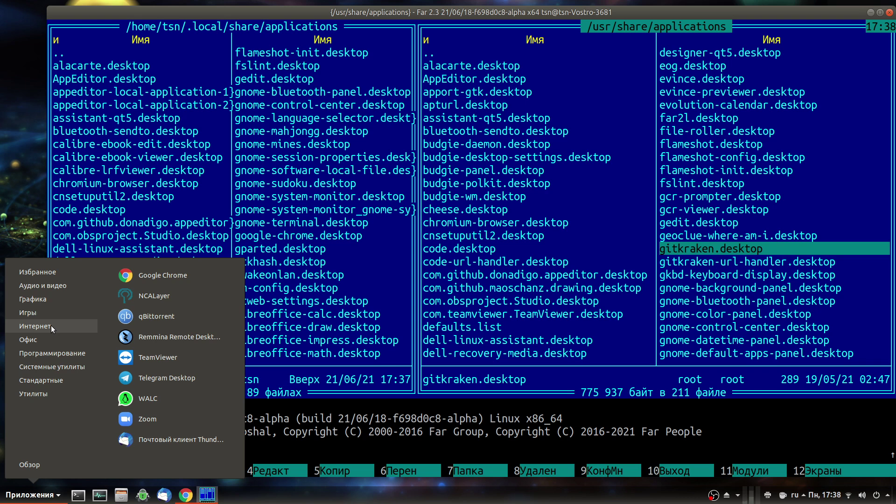
mouse_move(50, 287)
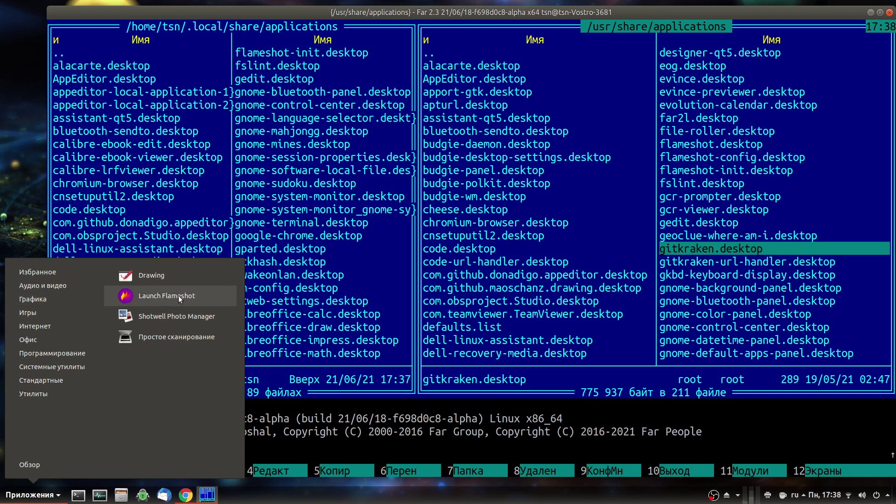
click(159, 281)
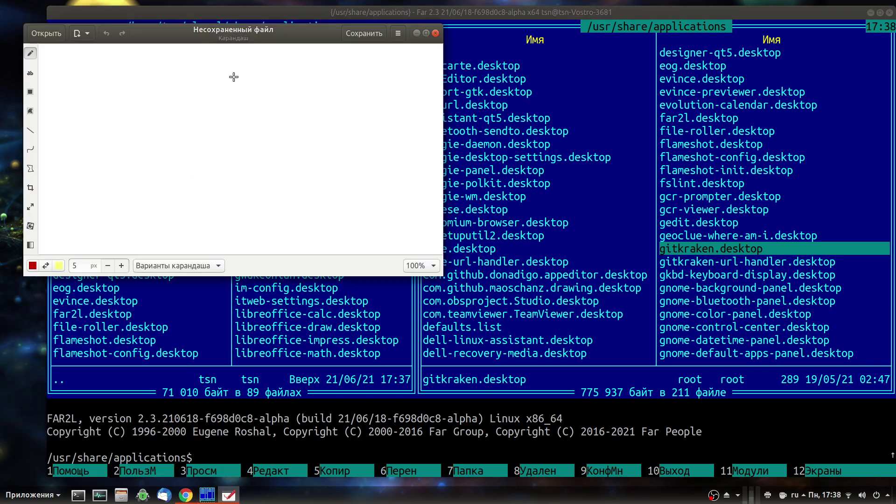
Scribble a freehand red pencil line on the blank canvas, and close Drawing discarding the image
mouse_move(309, 176)
mouse_down()
mouse_move(430, 280)
mouse_move(469, 251)
mouse_up()
click(641, 130)
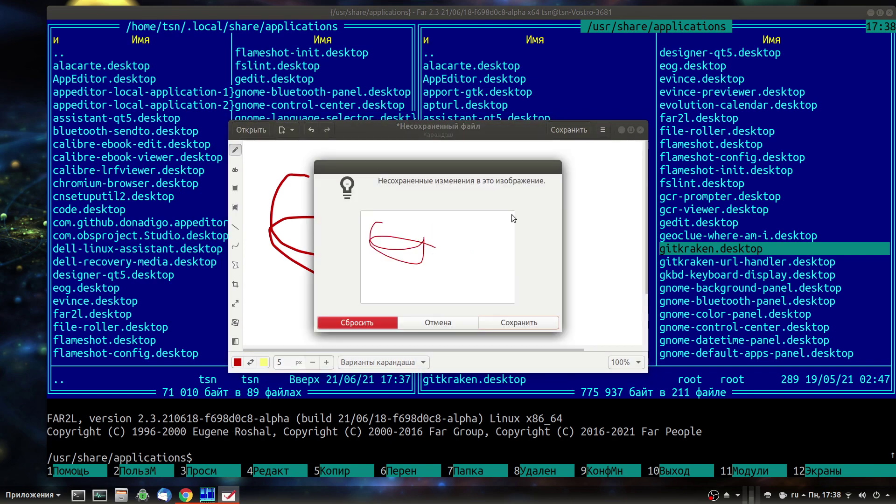
click(380, 320)
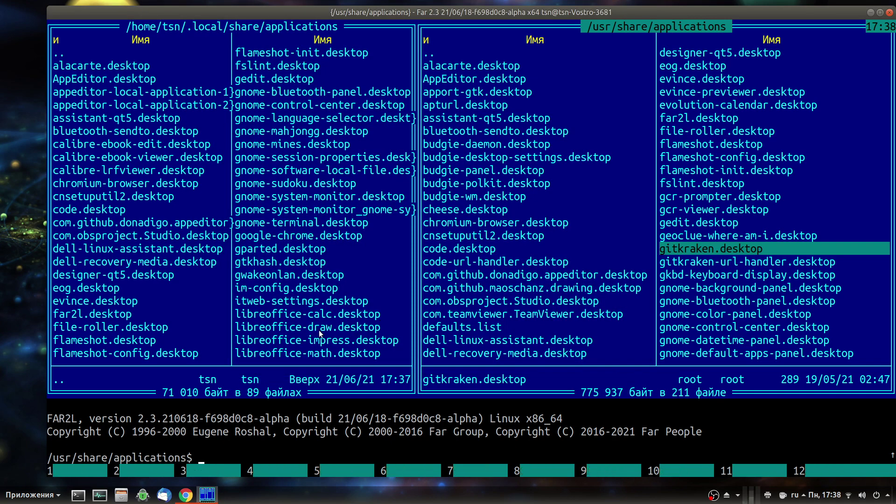
Browse the application categories, open Ubuntu Software from "Системные утилиты", and move its window clear of the screen edge
click(26, 495)
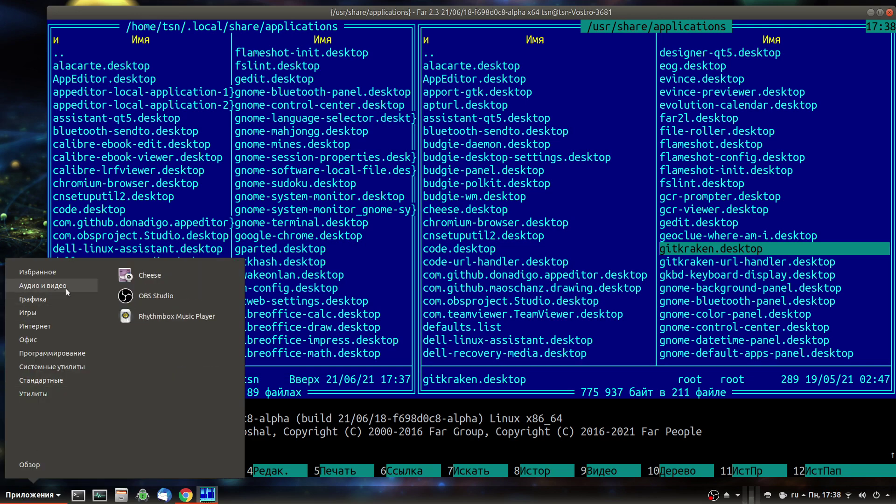
mouse_move(41, 327)
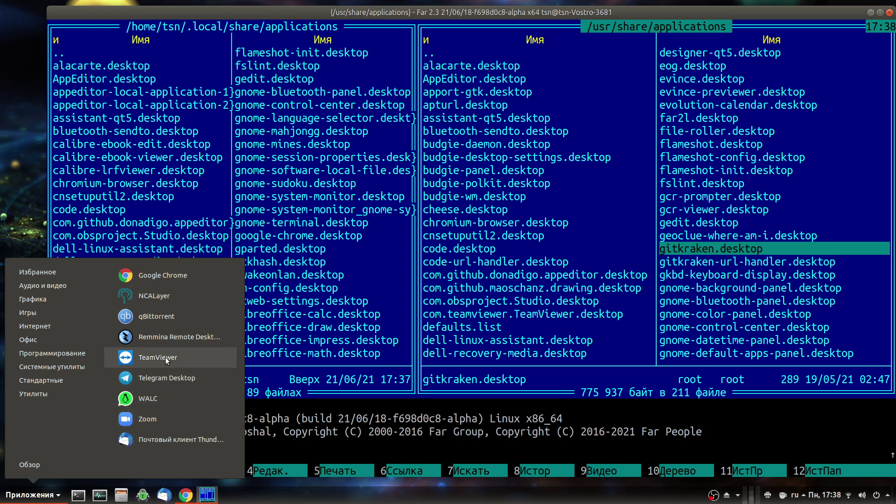
mouse_move(71, 365)
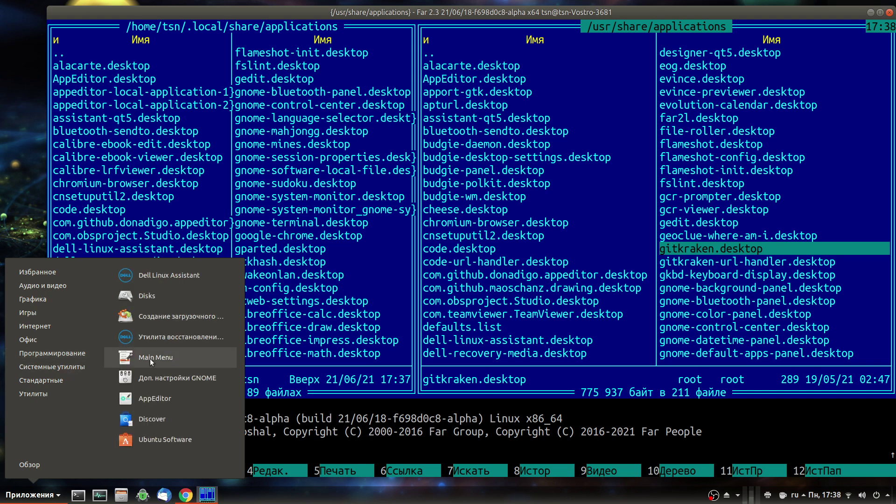
click(164, 439)
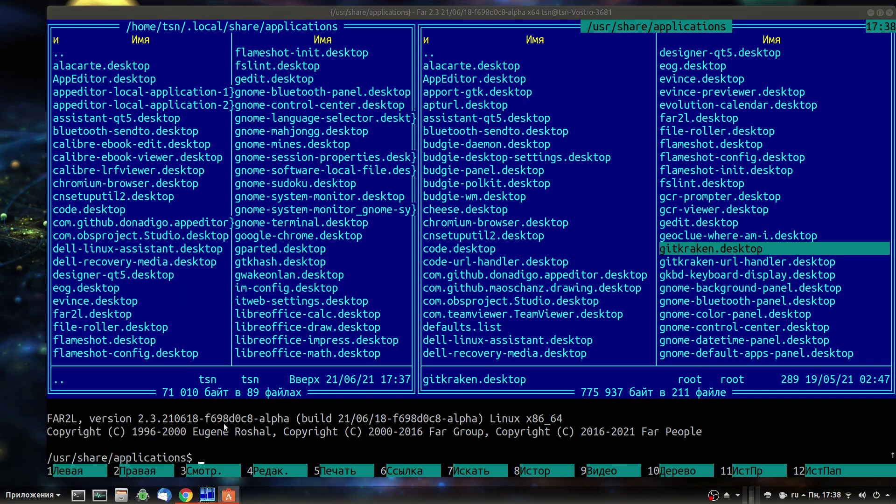
drag(479, 38, 588, 67)
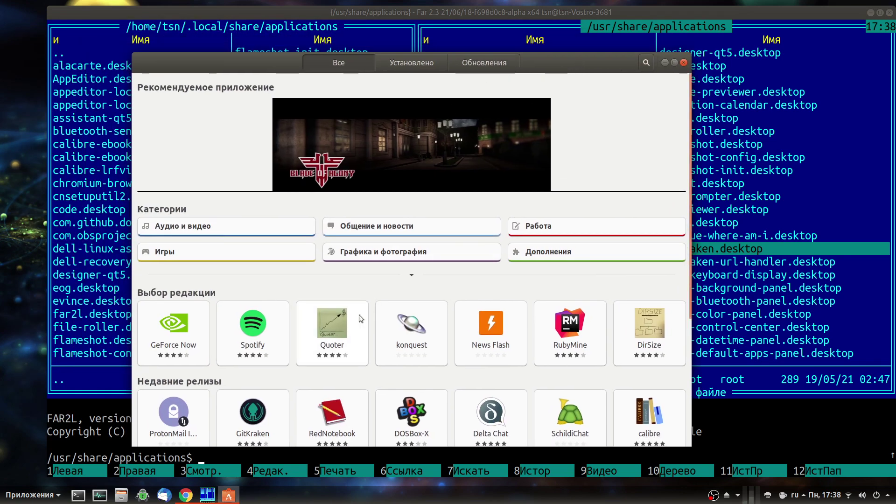
Examine the description page of the Quoter application, return to the store overview, and close Ubuntu Software
click(329, 327)
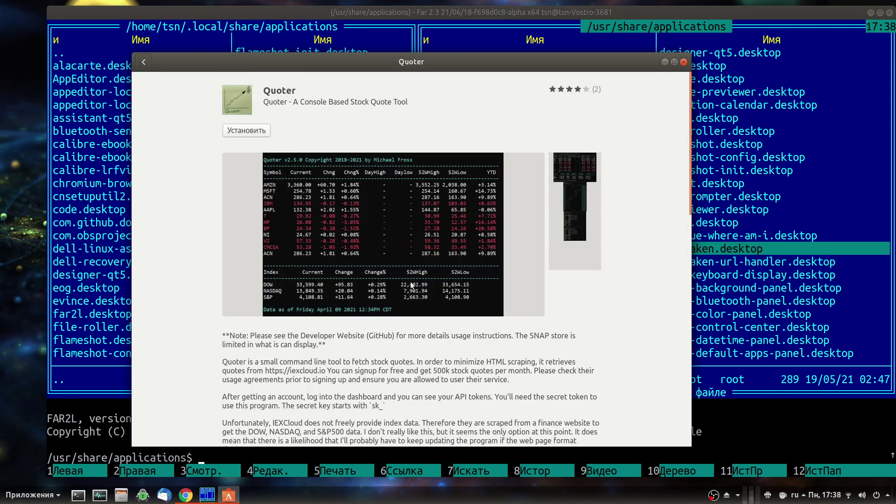
scroll(413, 254, down, 5)
scroll(224, 122, up, 5)
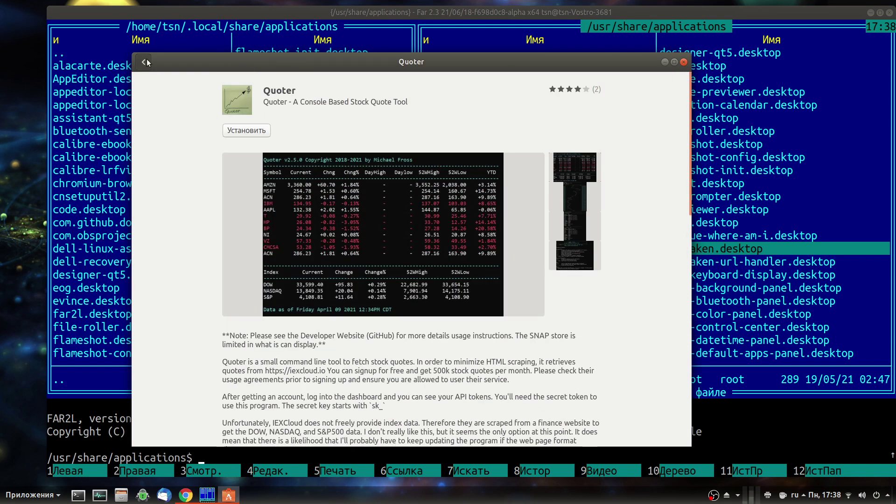
click(143, 62)
click(684, 63)
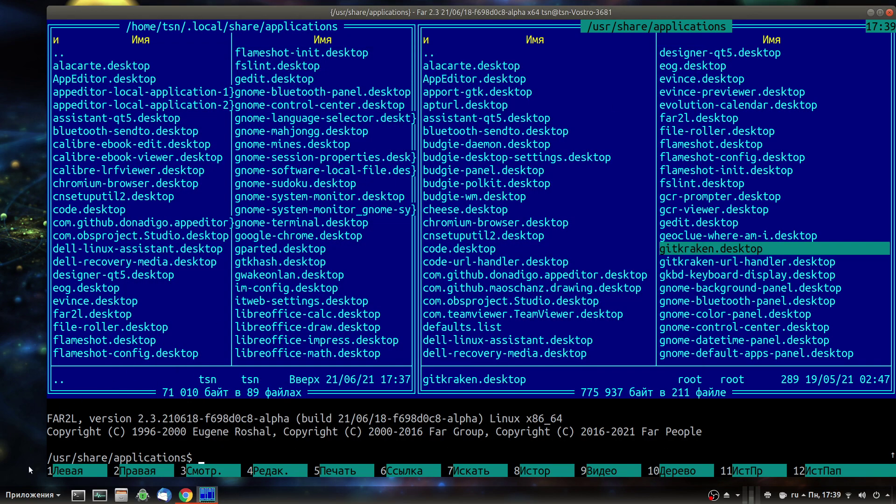
Open Discover from "Системные утилиты" and check the available package updates
click(29, 493)
mouse_move(49, 370)
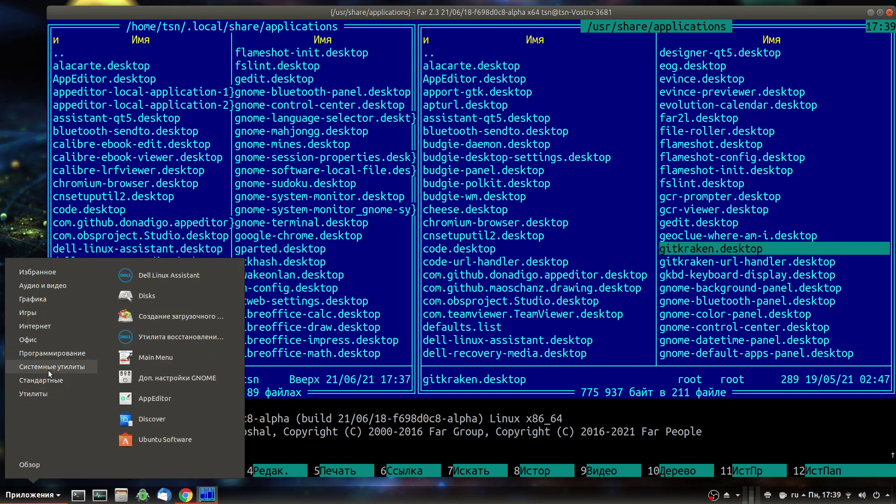
click(152, 422)
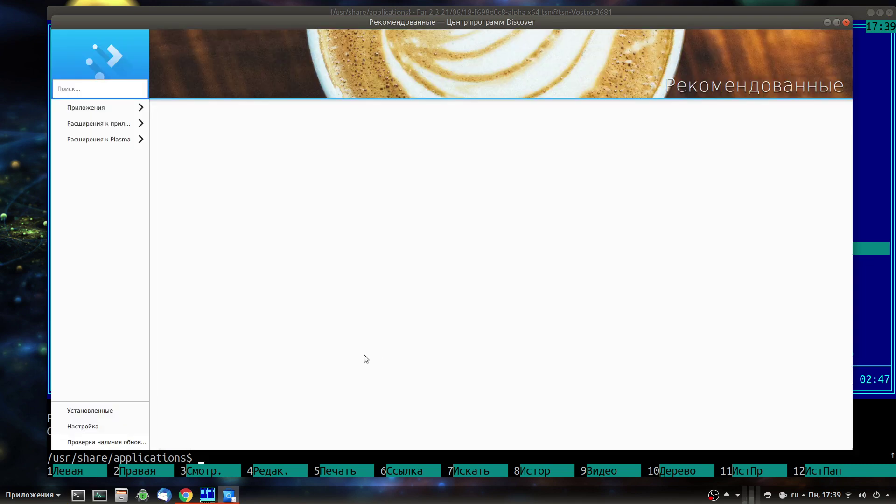
click(74, 440)
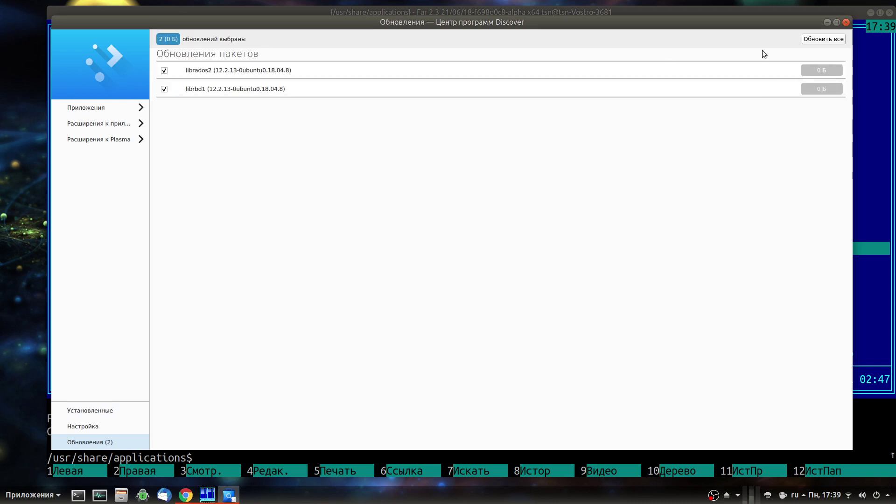
Browse the applications offered in Discover, examine the KDE Plasma desktop and Blanket pages, and close Discover
click(107, 105)
scroll(303, 181, down, 5)
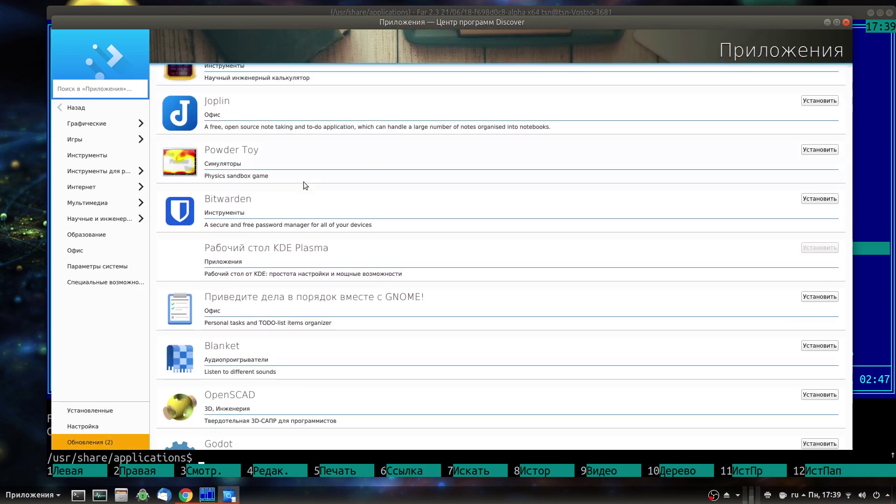
click(290, 161)
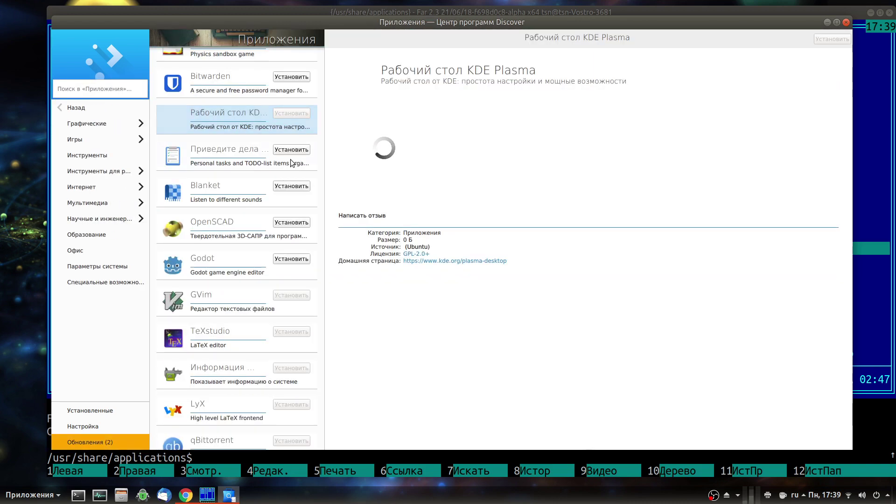
click(207, 156)
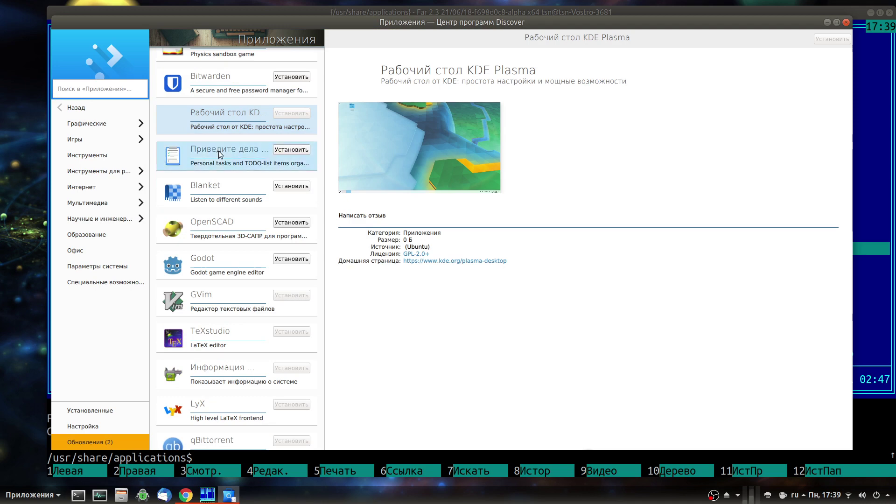
click(205, 190)
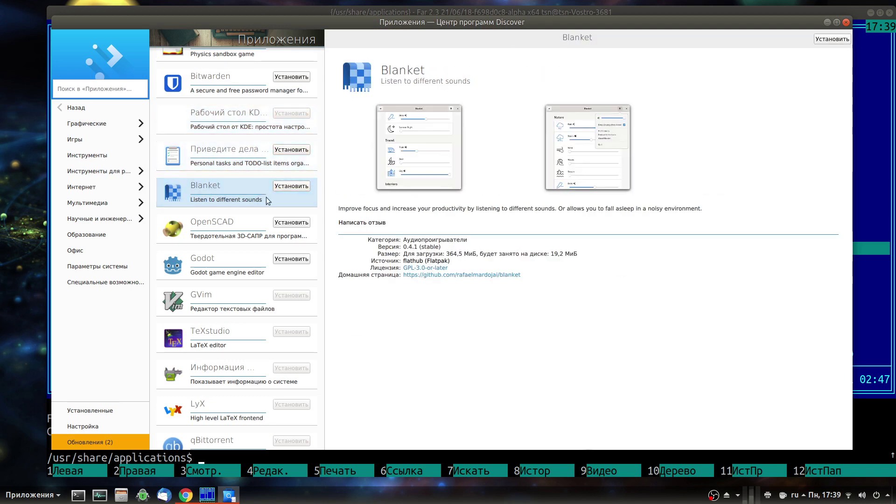
drag(480, 22, 493, 25)
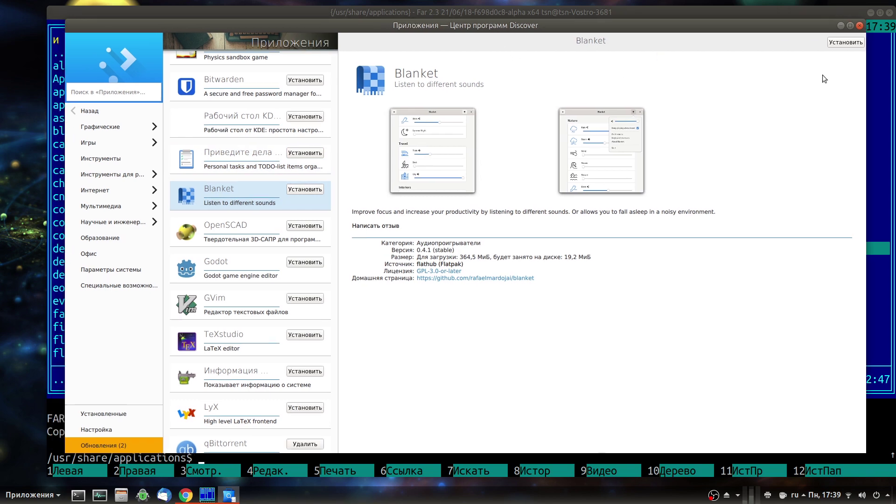
click(860, 27)
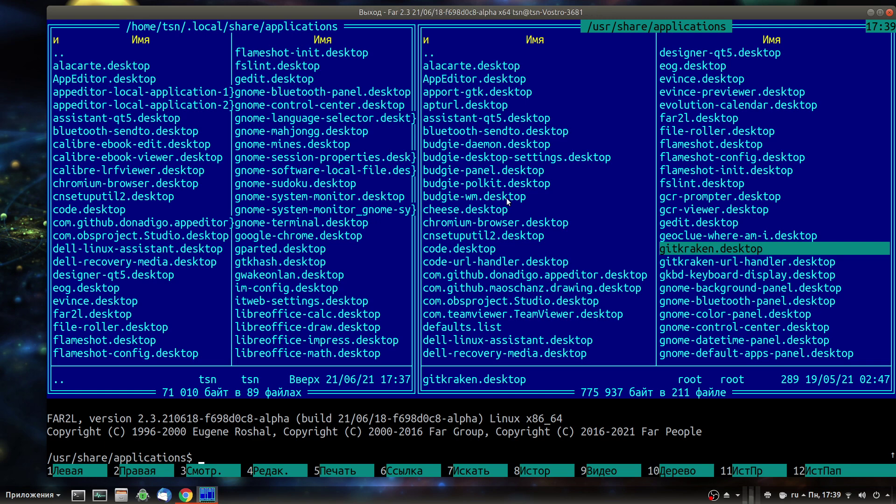
Exit the Far file manager, switch to Chrome, and enable the Ubuntu Dock extension among the installed GNOME extensions
key(F10)
key(Return)
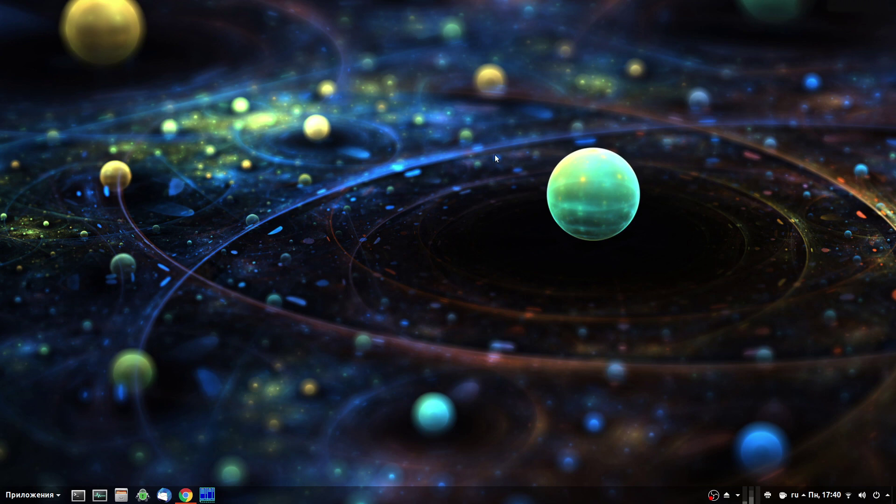
click(187, 498)
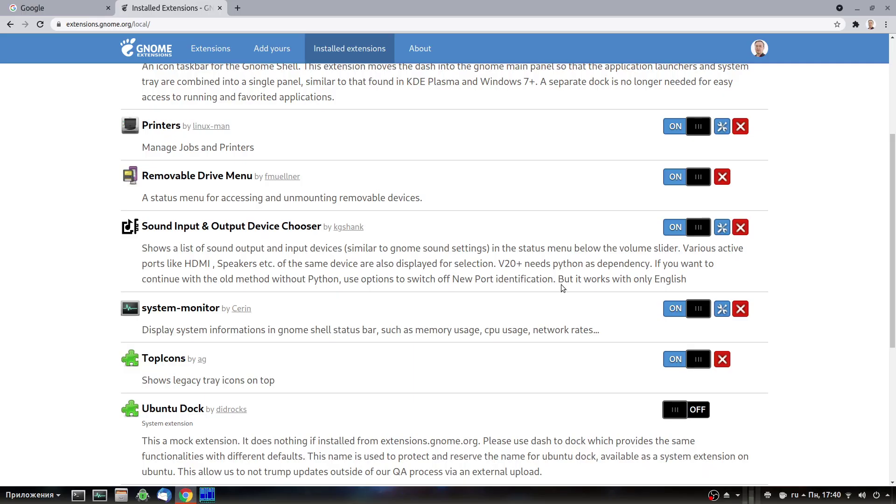
scroll(561, 284, up, 9)
scroll(561, 285, down, 10)
scroll(561, 284, down, 6)
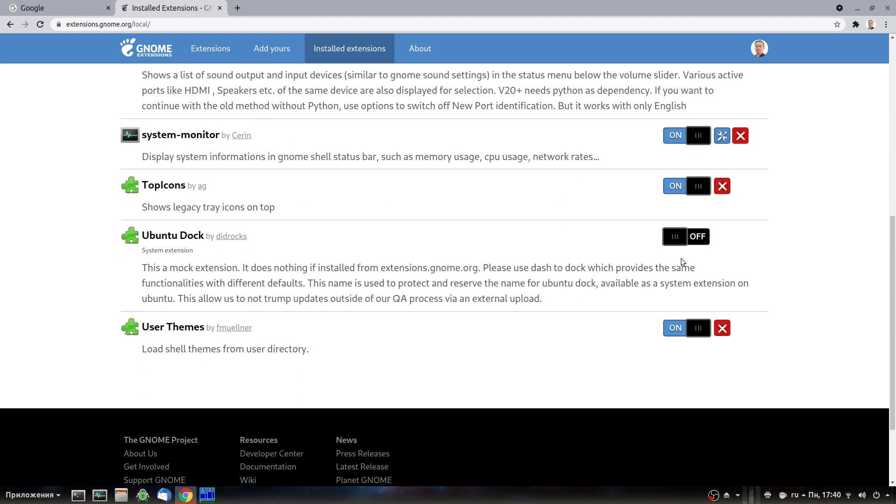
click(689, 242)
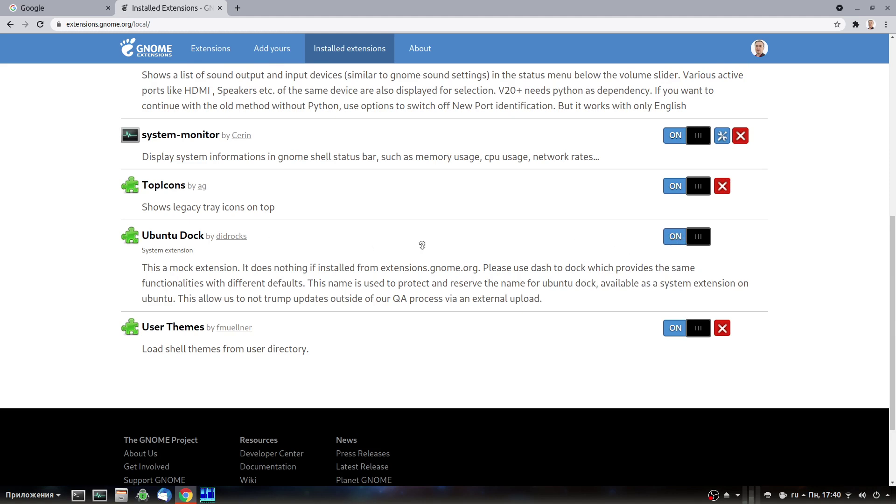
Disable the Dash to Panel and Applications Menu extensions
scroll(637, 258, up, 3)
scroll(637, 258, up, 5)
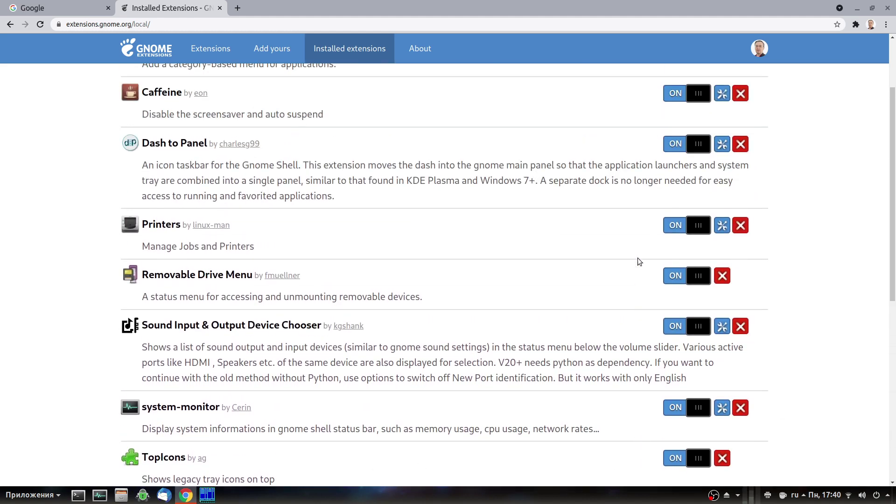
click(682, 147)
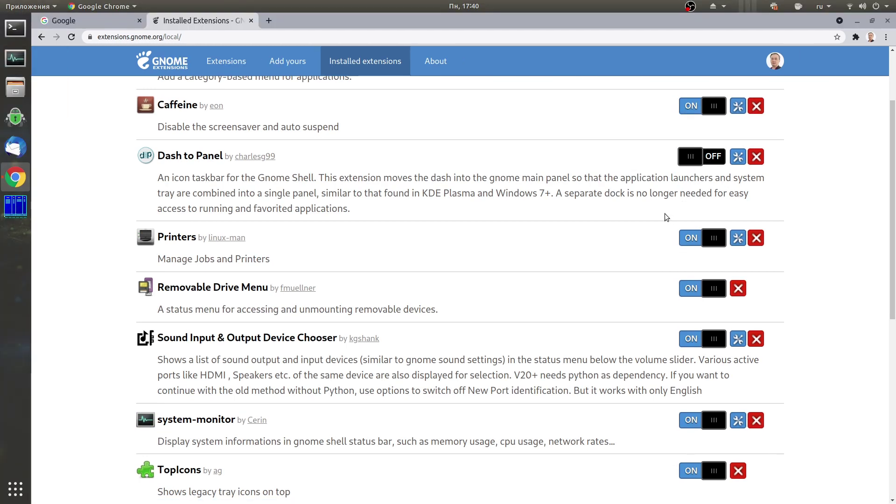
scroll(639, 200, up, 3)
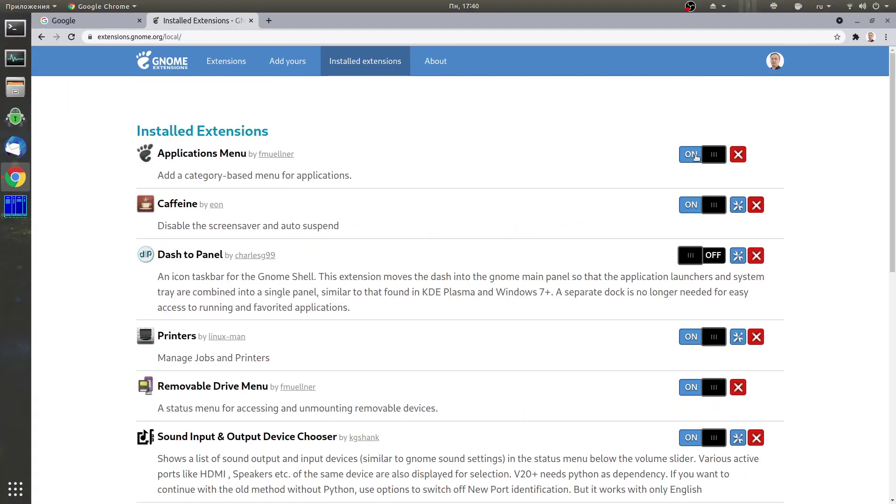
click(714, 155)
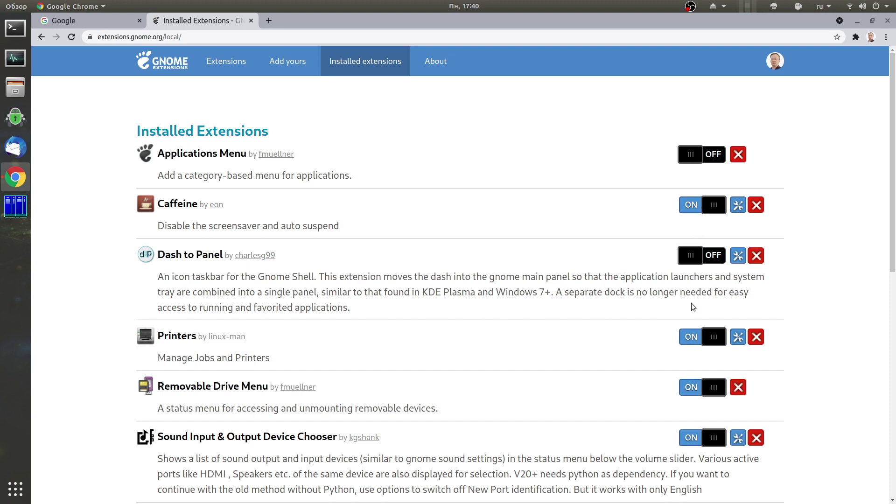
Disable the system-monitor extension, look over the remaining installed extensions, and close Chrome
scroll(693, 307, down, 2)
scroll(694, 307, down, 4)
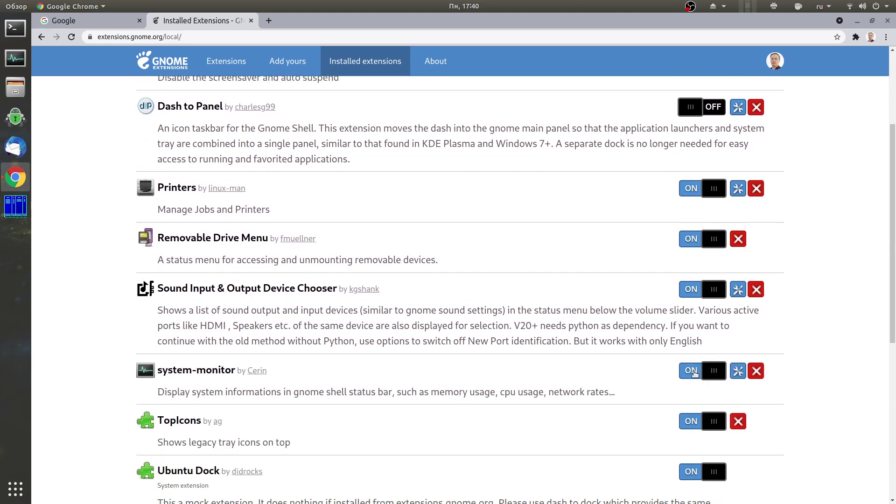
click(695, 372)
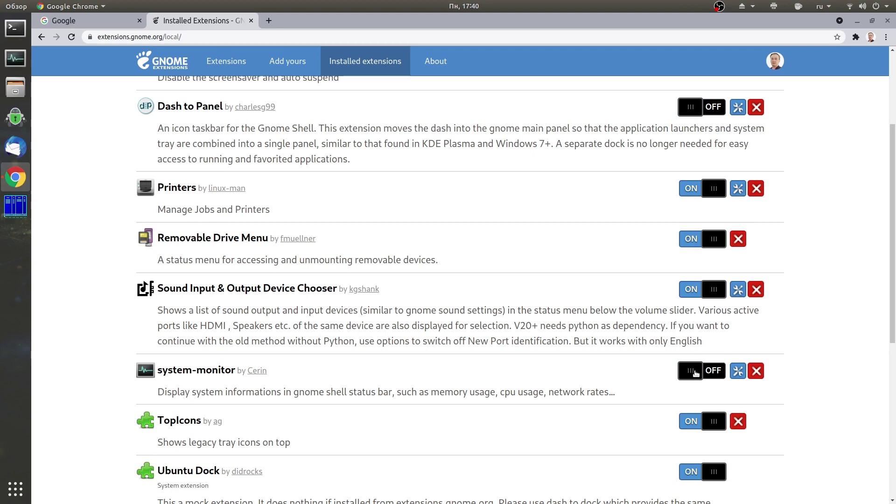
scroll(695, 373, down, 3)
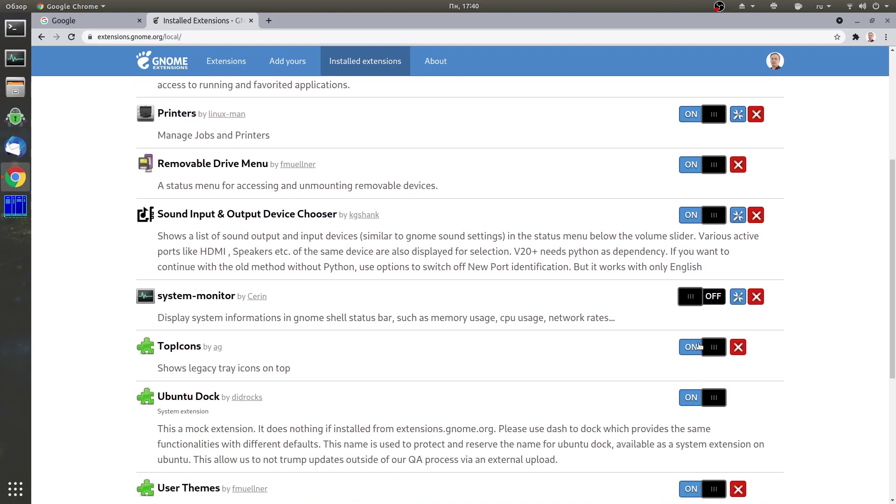
scroll(700, 346, down, 1)
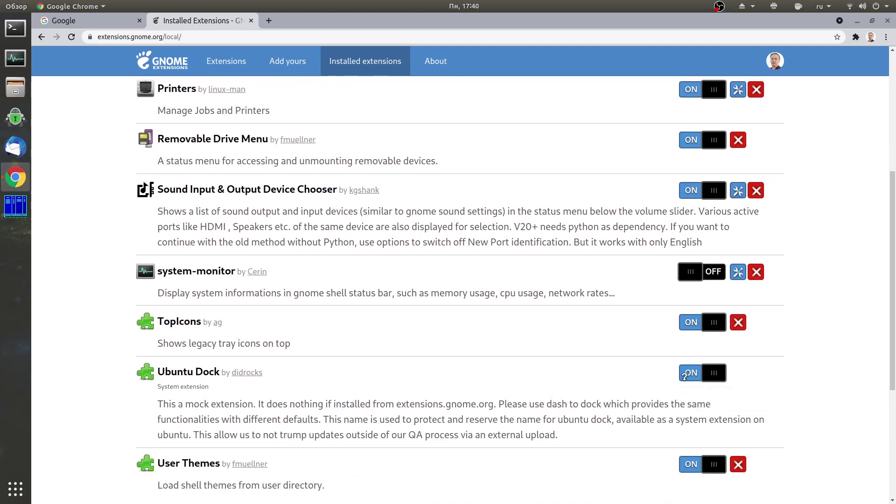
scroll(692, 379, down, 3)
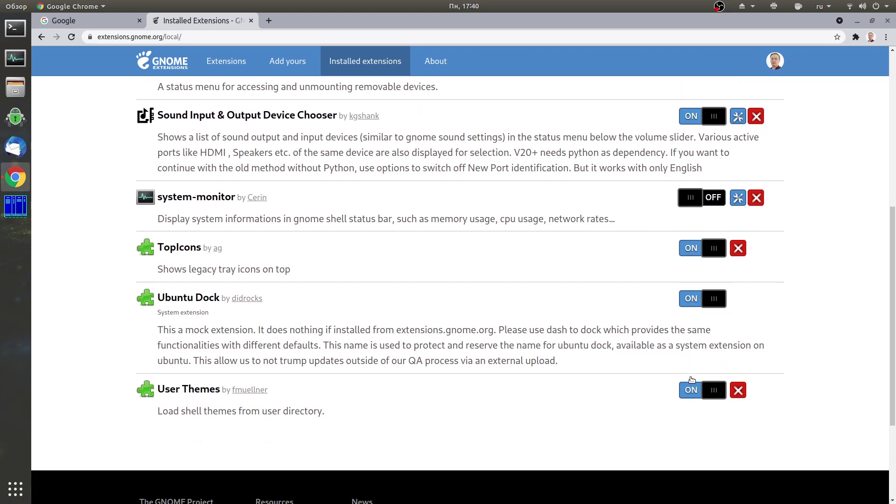
scroll(359, 176, up, 11)
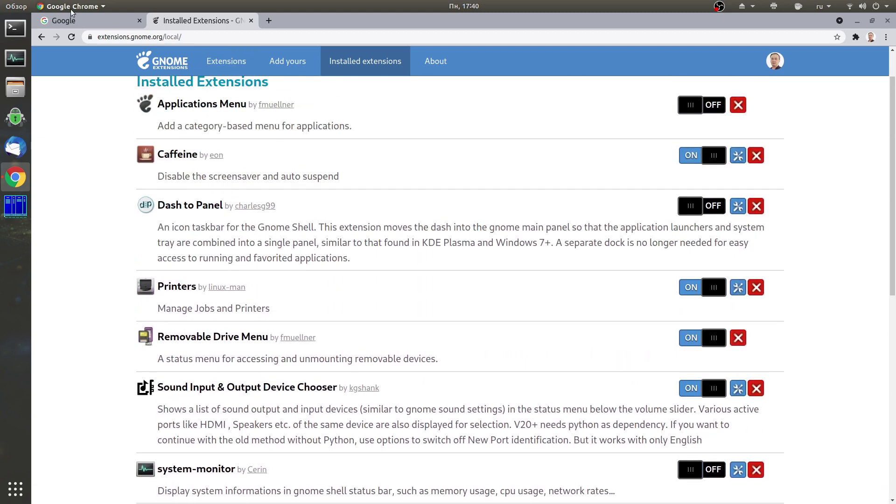
click(890, 23)
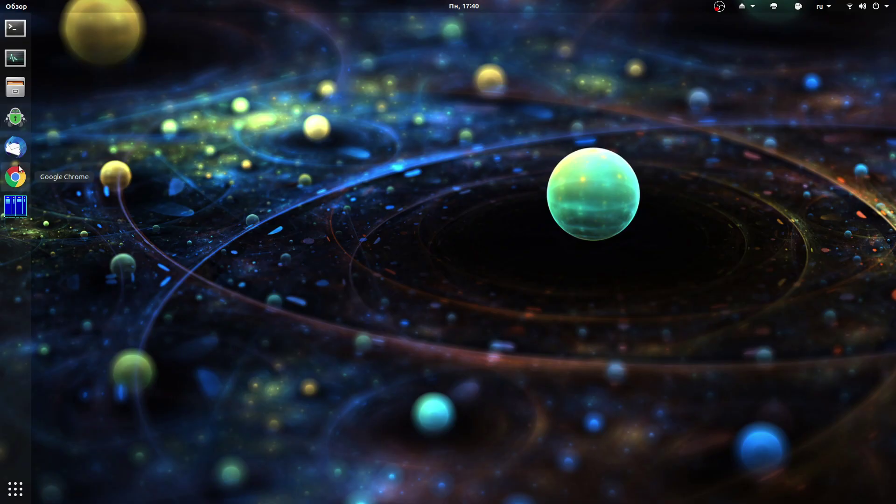
Open the home folder in Files and launch "Доп. настройки GNOME" from the list of all applications
click(16, 87)
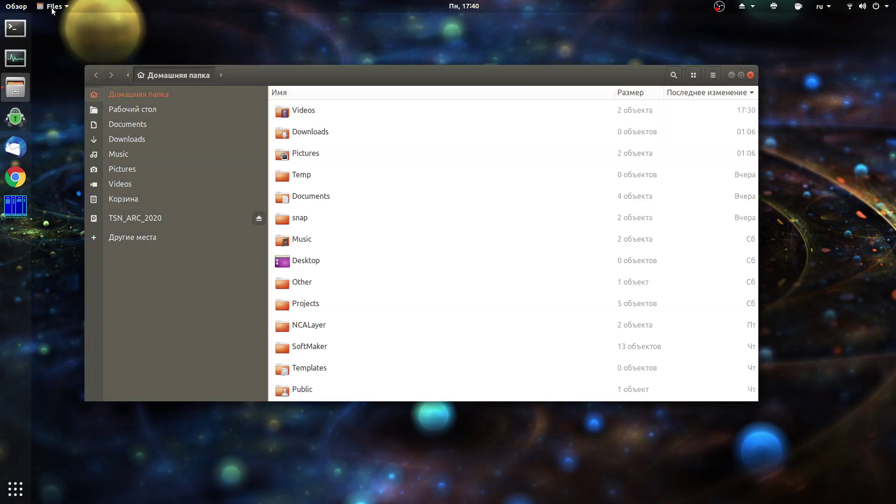
click(16, 489)
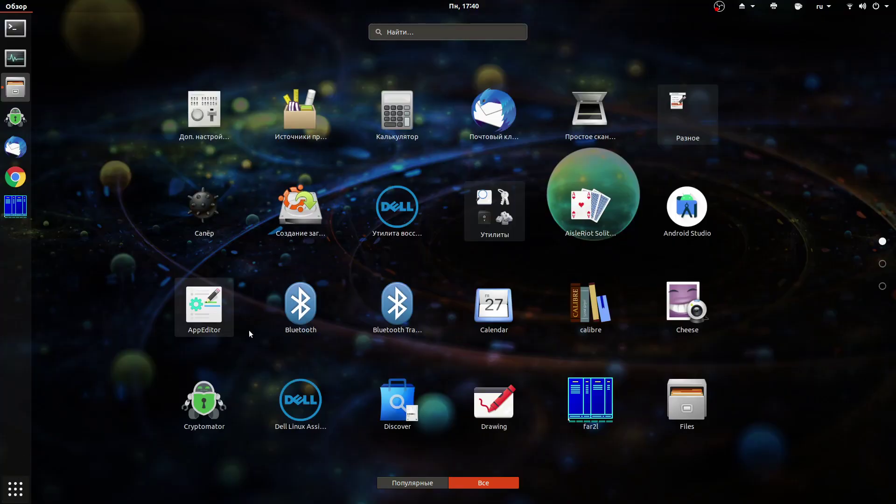
click(213, 126)
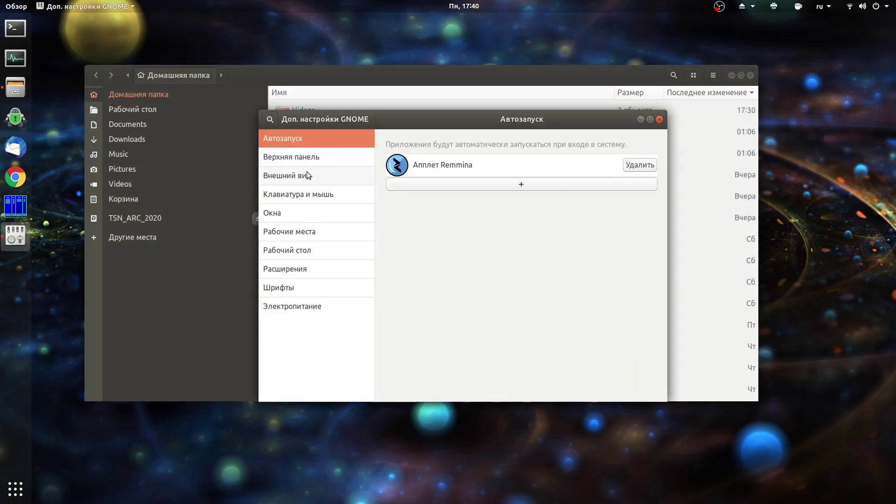
Turn off "Меню приложения" and "Активный угол меню Обзор" in the "Верхняя панель" settings, and move the settings window aside
click(307, 172)
click(300, 158)
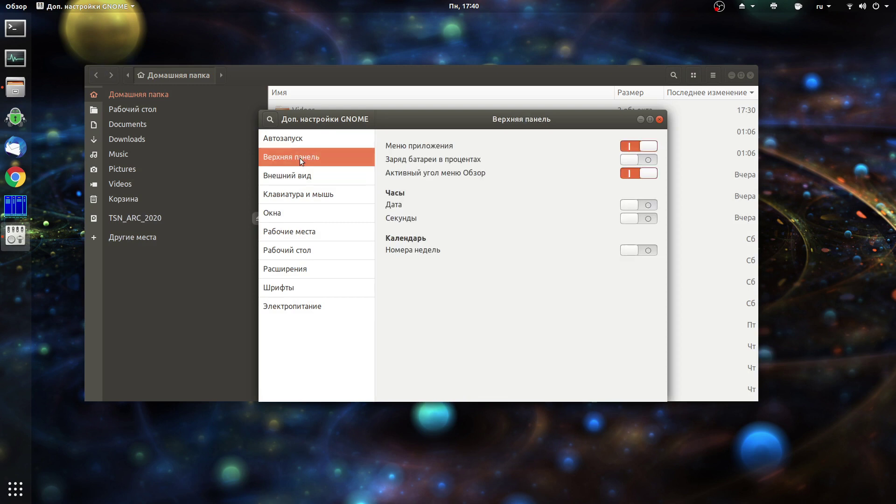
click(634, 146)
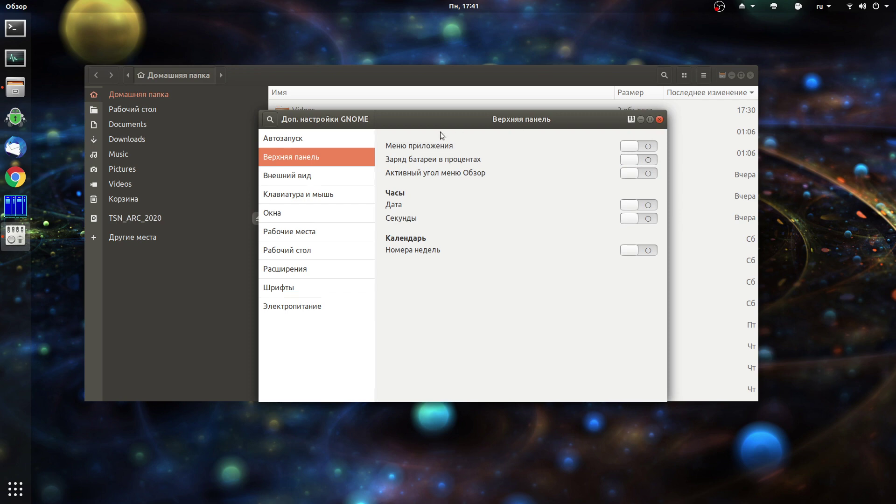
drag(364, 119, 448, 137)
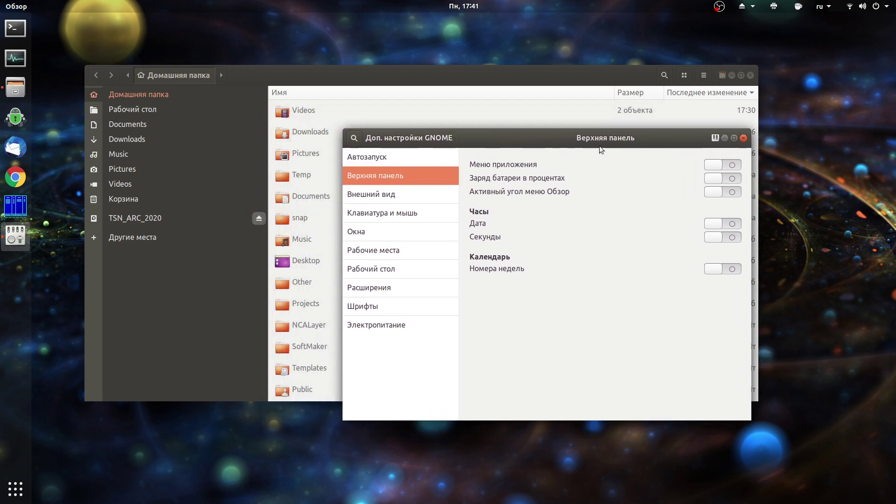
Review which GNOME extensions are enabled in the "Расширения" section
click(379, 285)
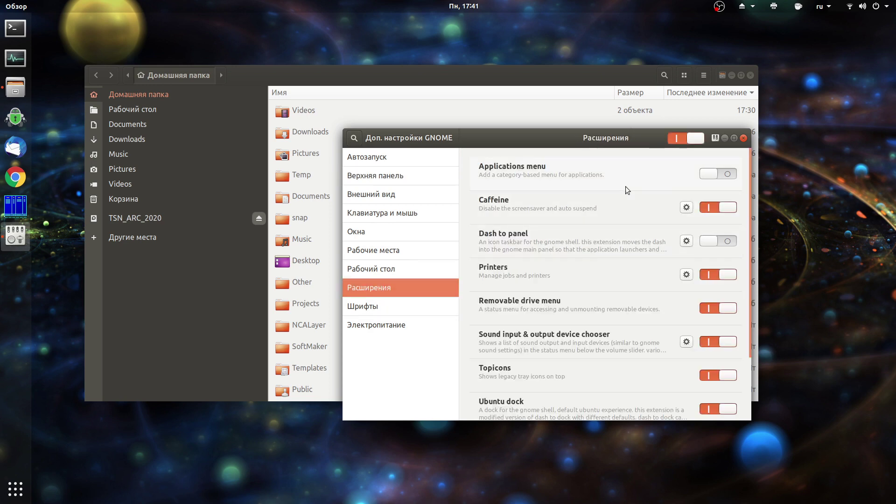
scroll(630, 279, down, 2)
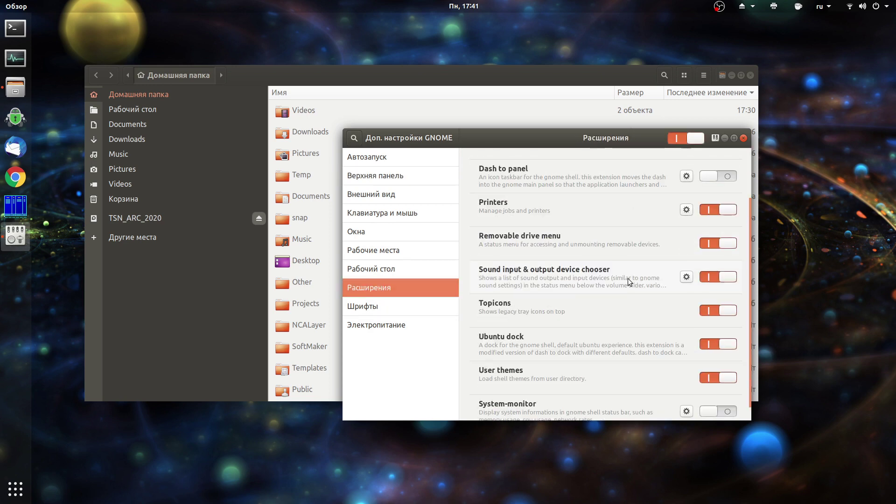
scroll(625, 279, up, 2)
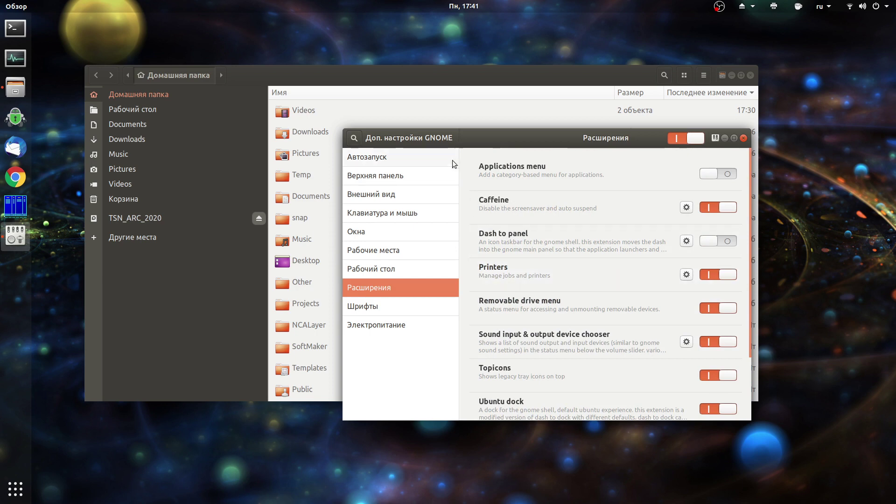
Look through the "Клавиатура и мышь" settings and open "Дополнительные параметры раскладки"
click(374, 214)
scroll(631, 290, down, 3)
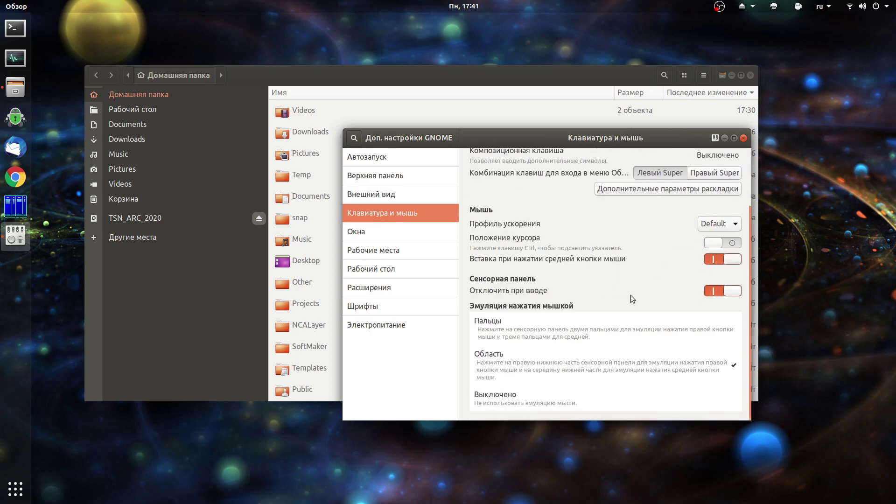
scroll(631, 295, up, 3)
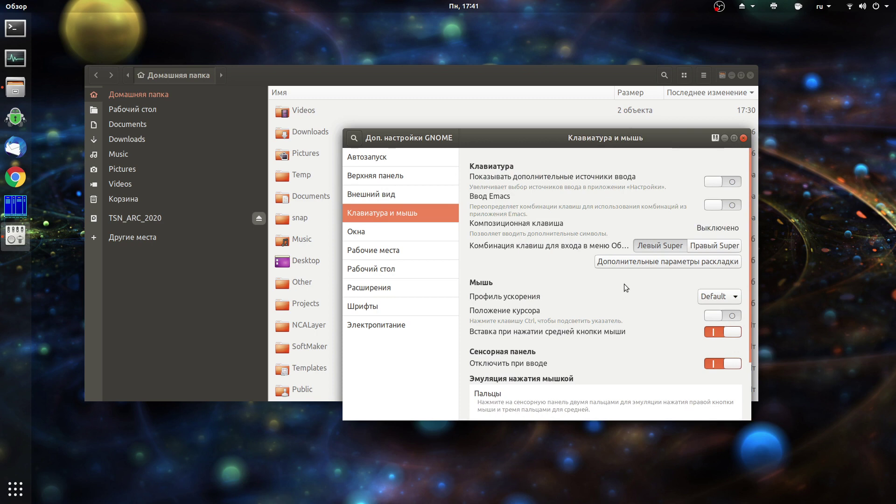
click(652, 260)
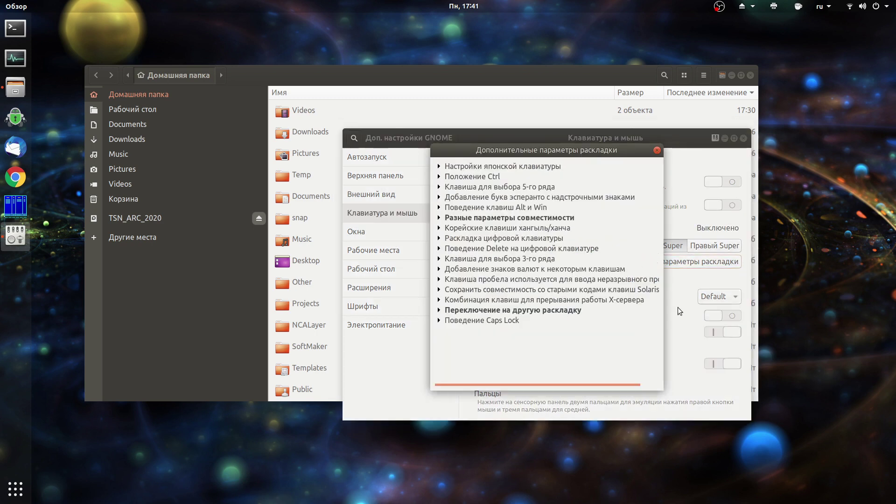
Examine the options under "Разные параметры совместимости" and "Переключение на другую раскладку", and close the layout options dialog
click(439, 219)
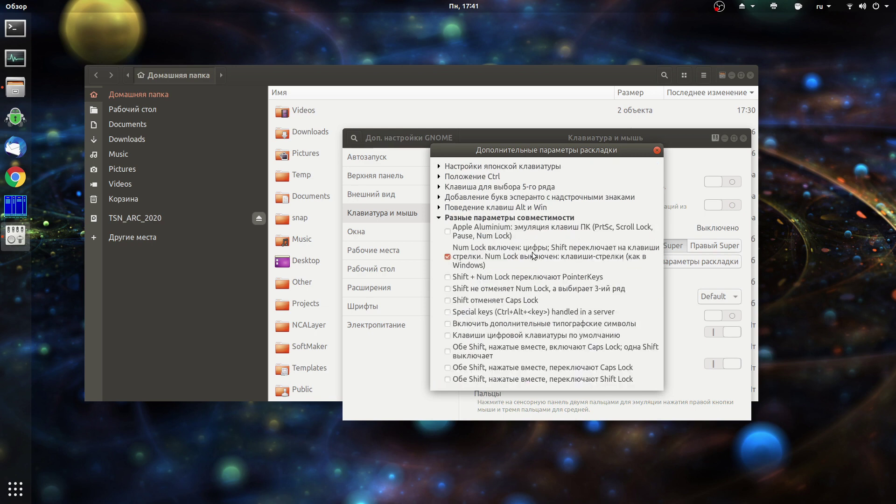
scroll(534, 255, down, 2)
scroll(513, 261, down, 1)
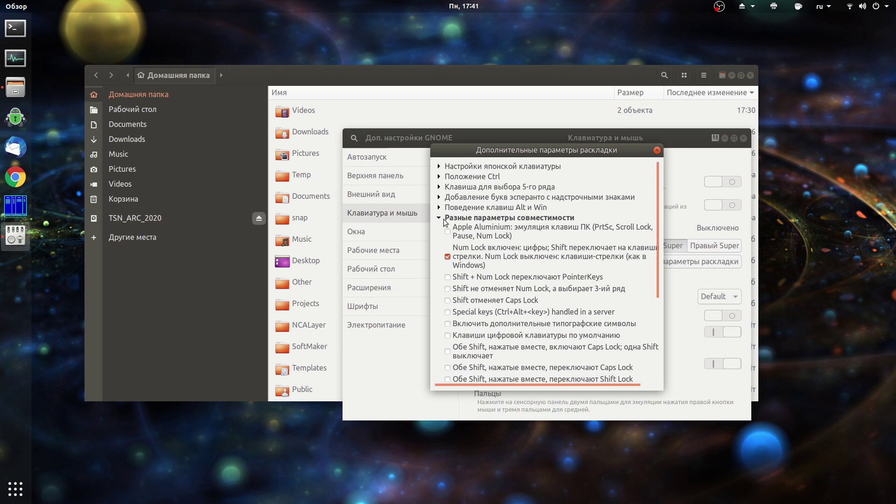
click(444, 219)
click(439, 310)
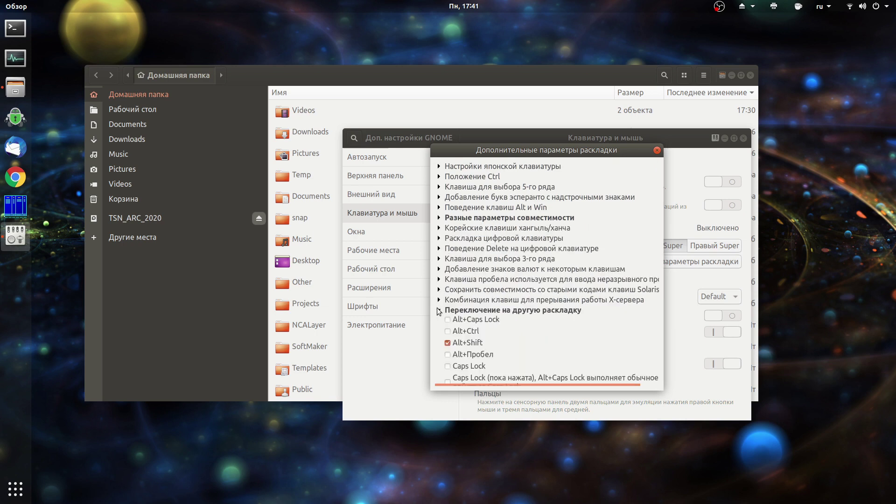
click(439, 310)
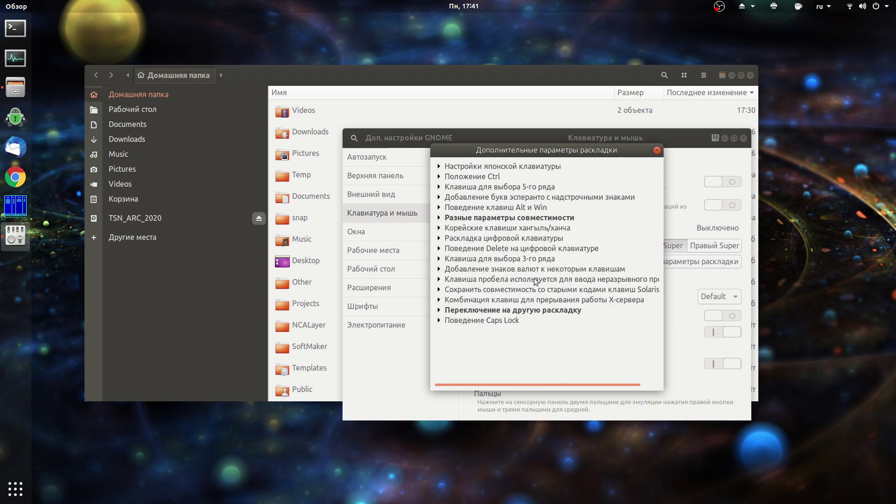
click(657, 150)
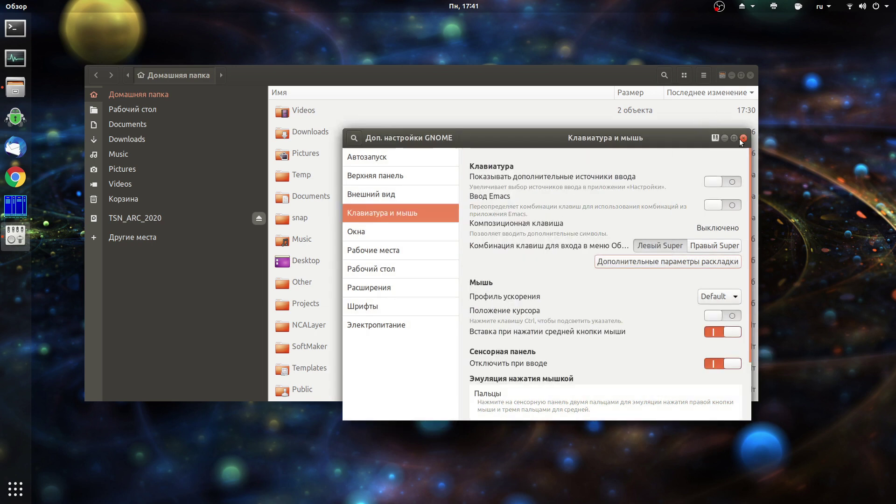
Close the GNOME settings and Files windows, and display the list of all applications
click(744, 138)
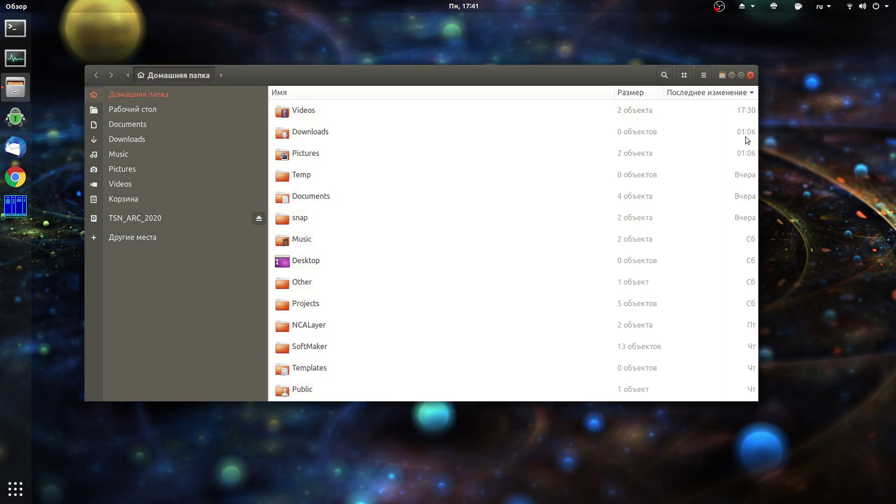
click(751, 76)
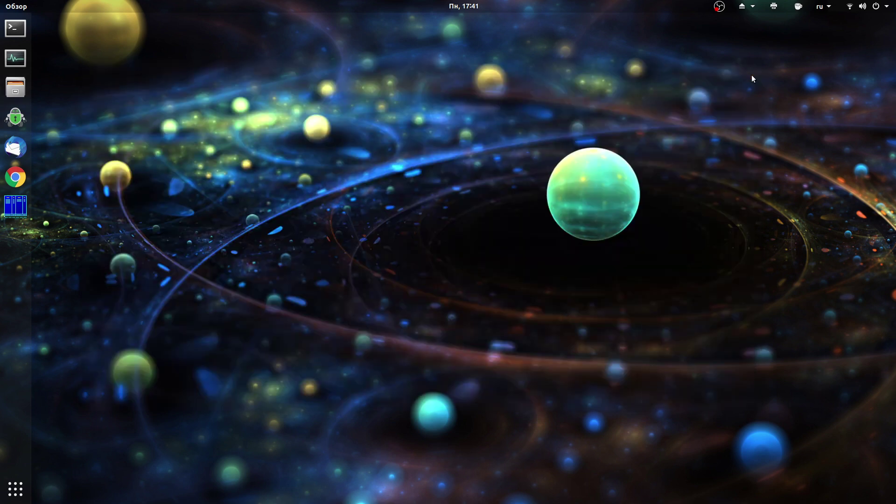
click(15, 489)
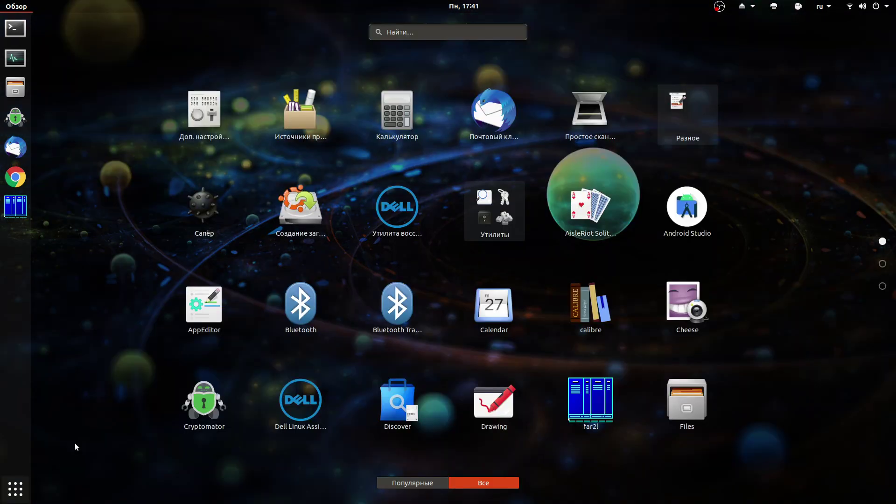
Open Main Menu from the "Разное" folder and hide "Сапёр" in the "Игры" category
scroll(443, 272, down, 1)
scroll(445, 273, up, 1)
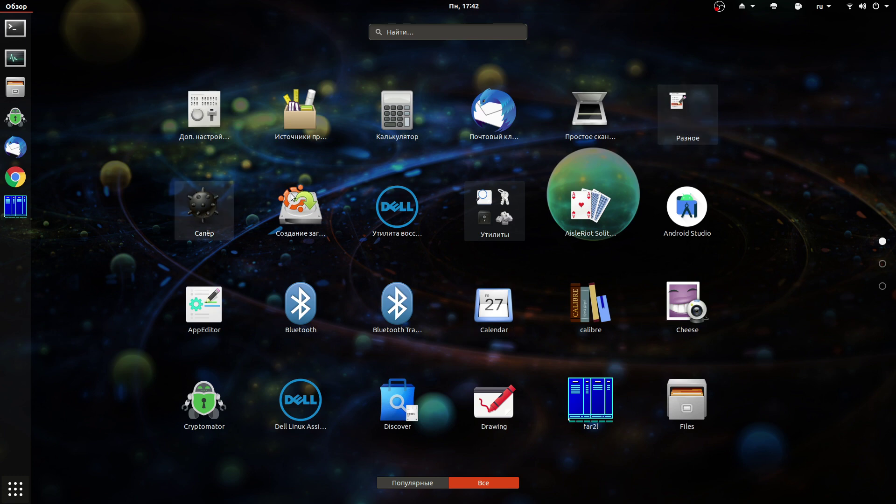
click(688, 114)
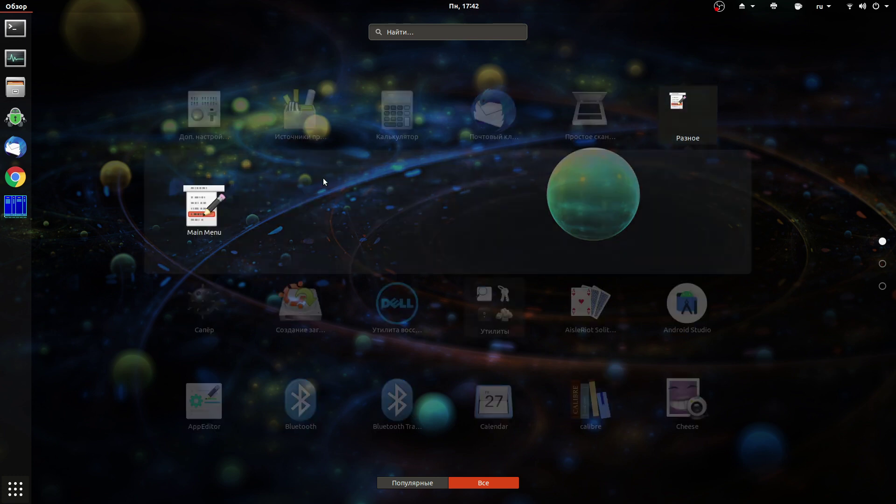
click(187, 217)
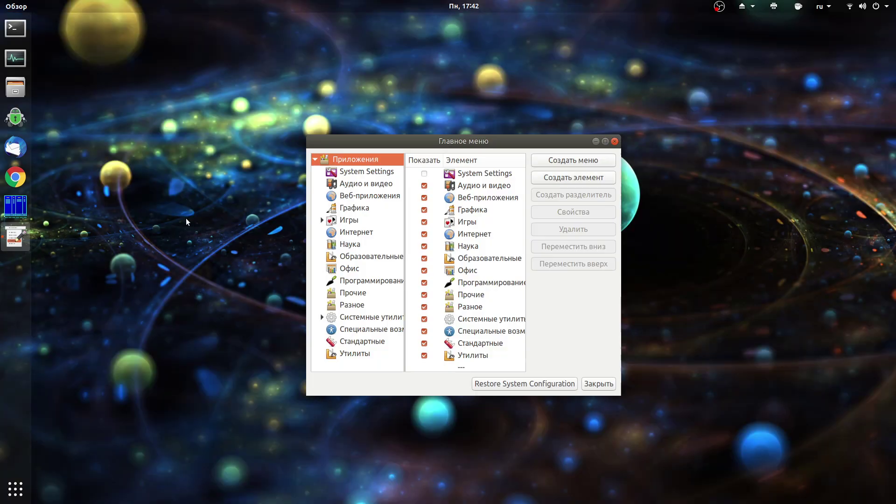
click(362, 224)
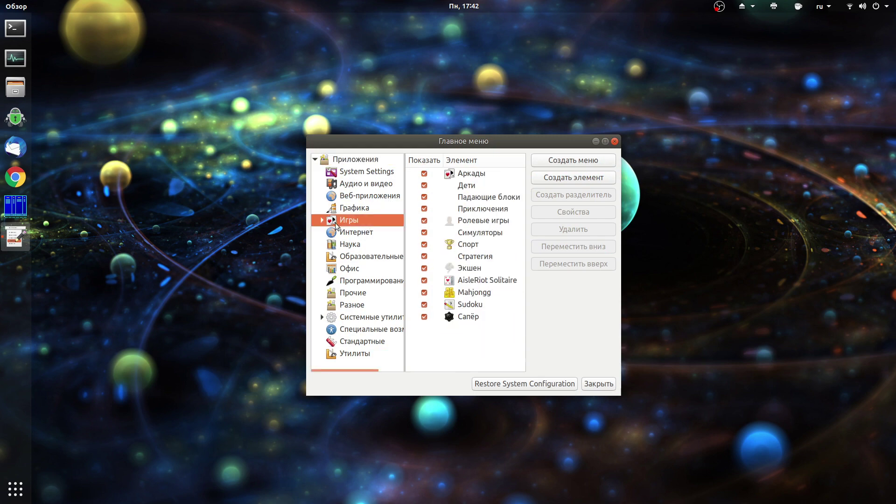
click(426, 317)
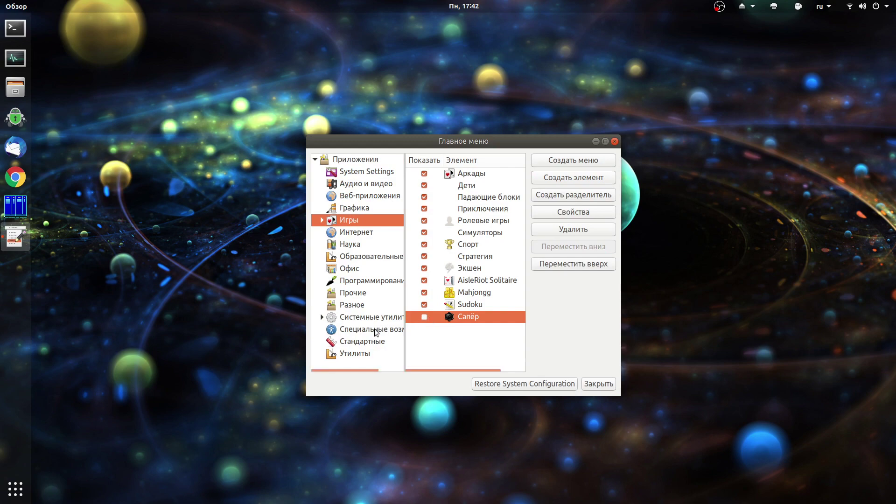
Check the list of all applications for "Сапёр" and close the "Главное меню" editor
click(16, 489)
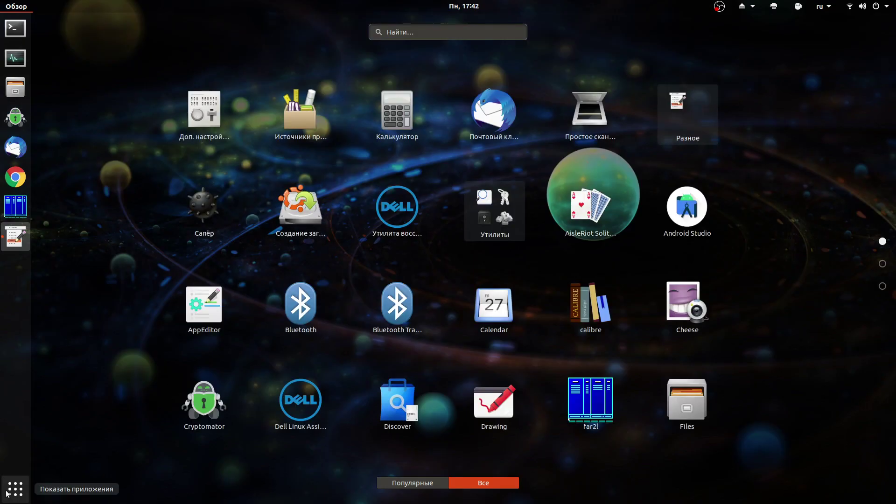
click(16, 489)
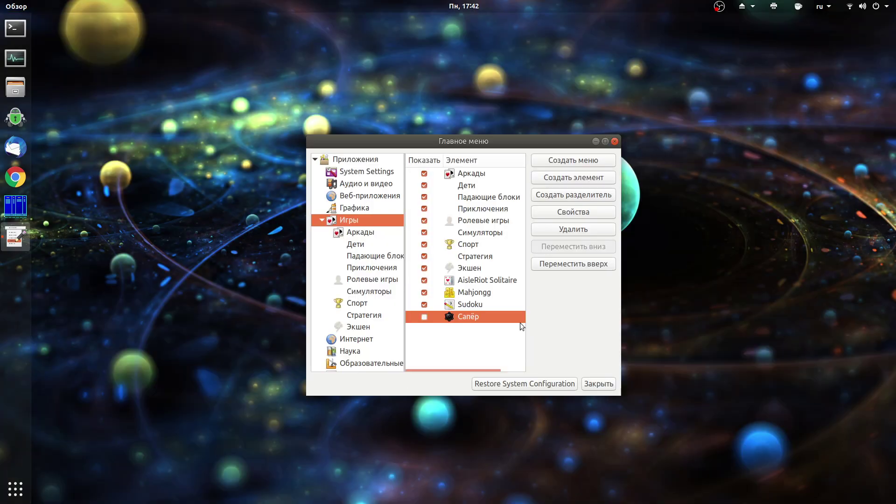
click(614, 141)
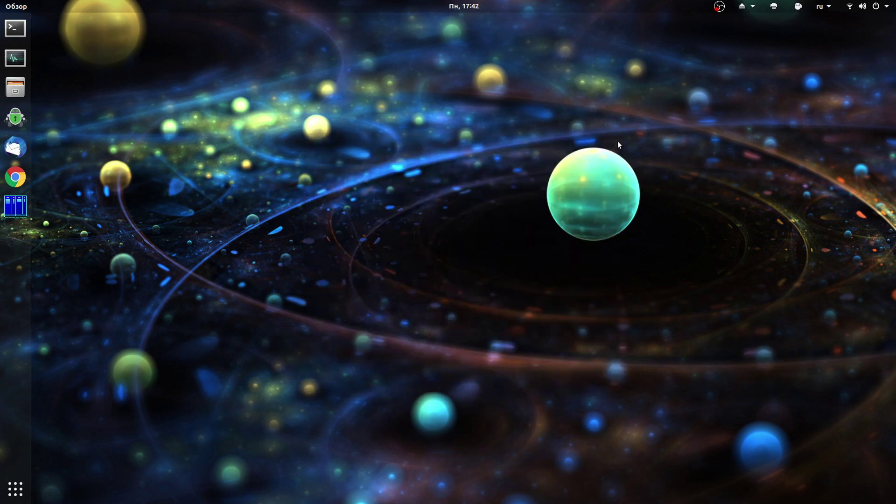
Reopen Main Menu from the "Разное" folder, check the "Сапёр" entry under "Игры", and close the editor
click(2, 495)
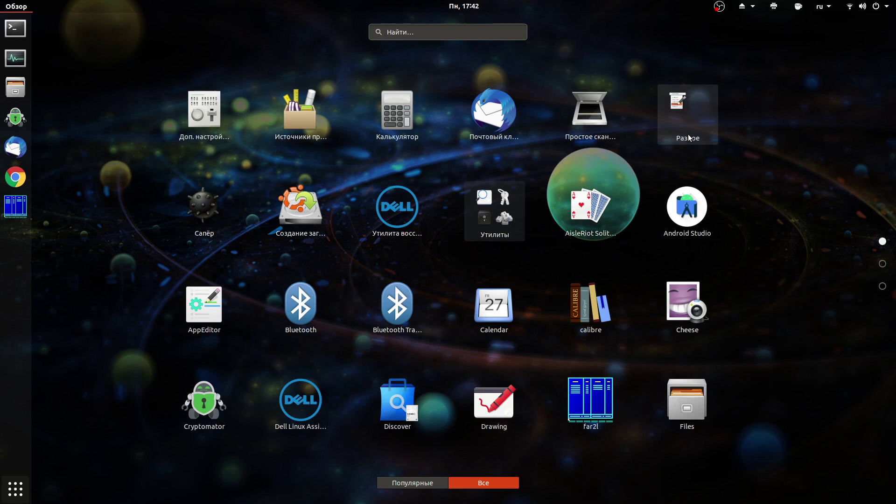
click(688, 122)
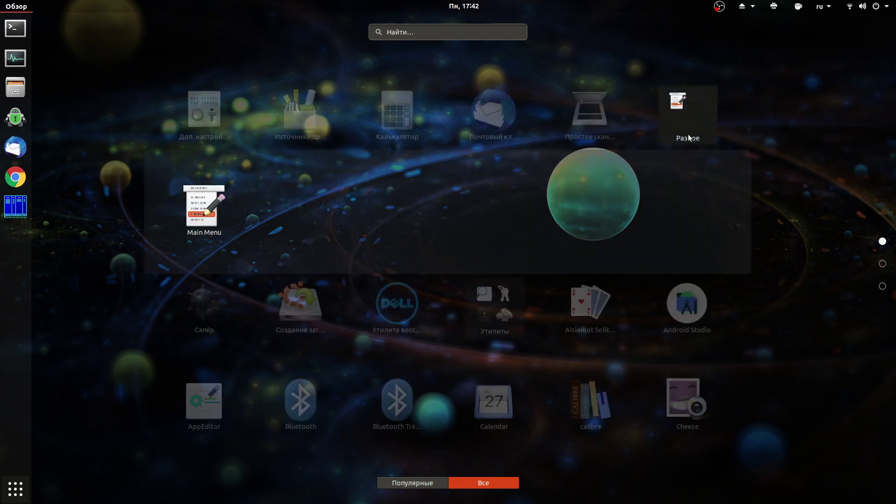
click(195, 200)
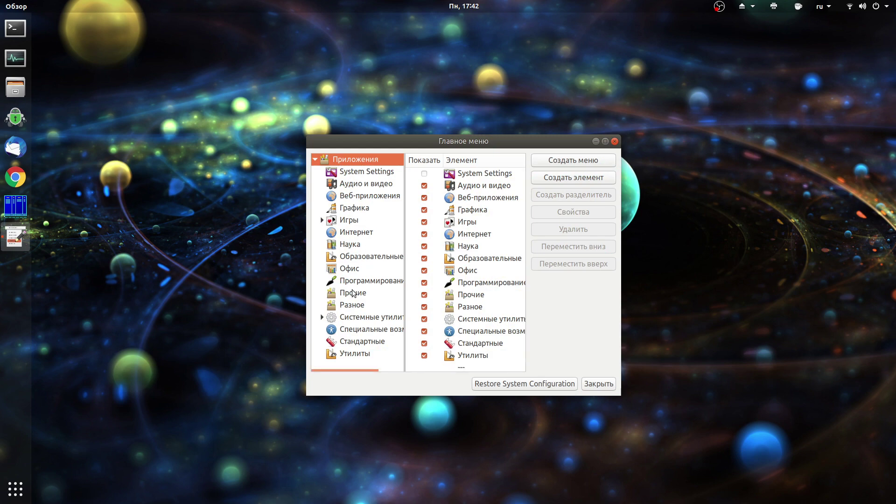
click(358, 222)
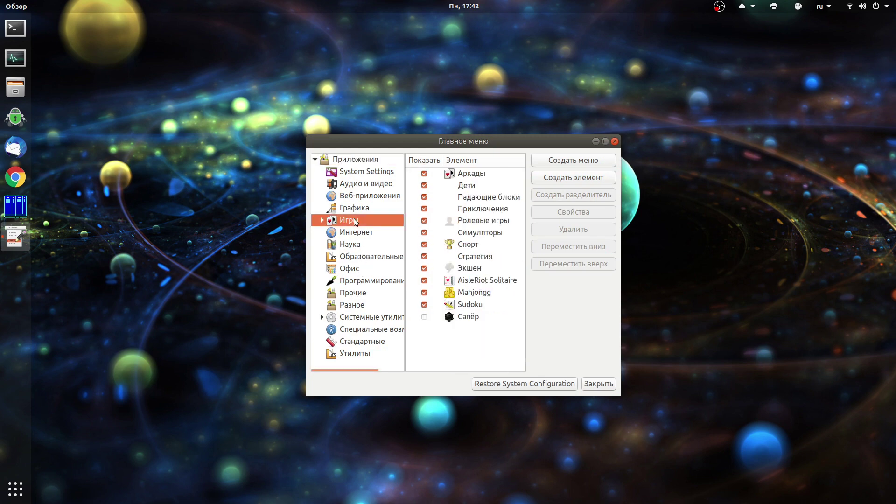
click(467, 321)
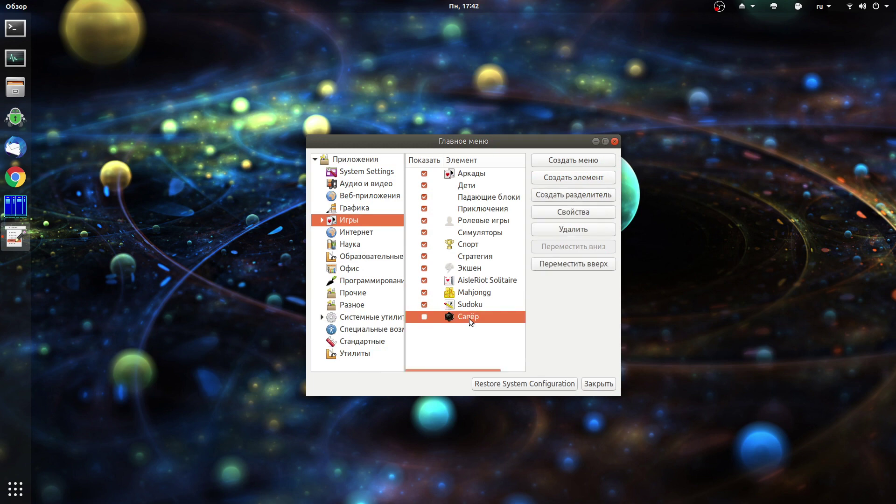
click(615, 141)
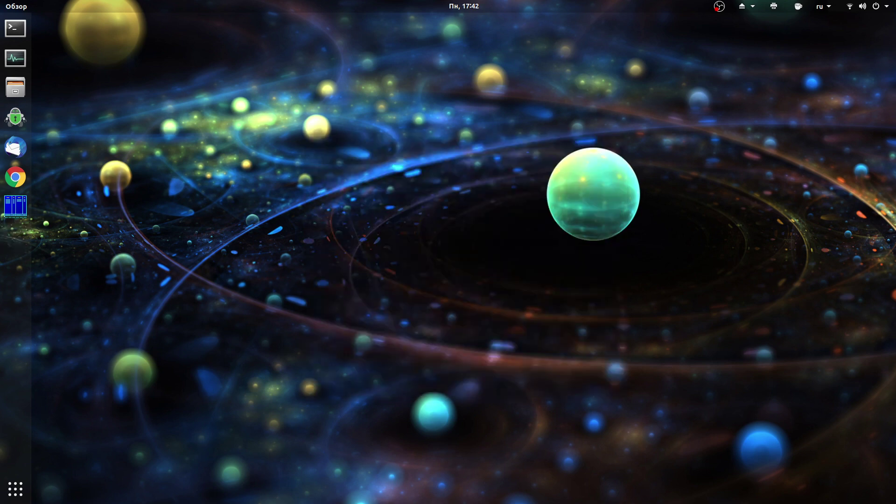
Launch AppEditor, reposition its window and make it taller to show more application entries
click(10, 486)
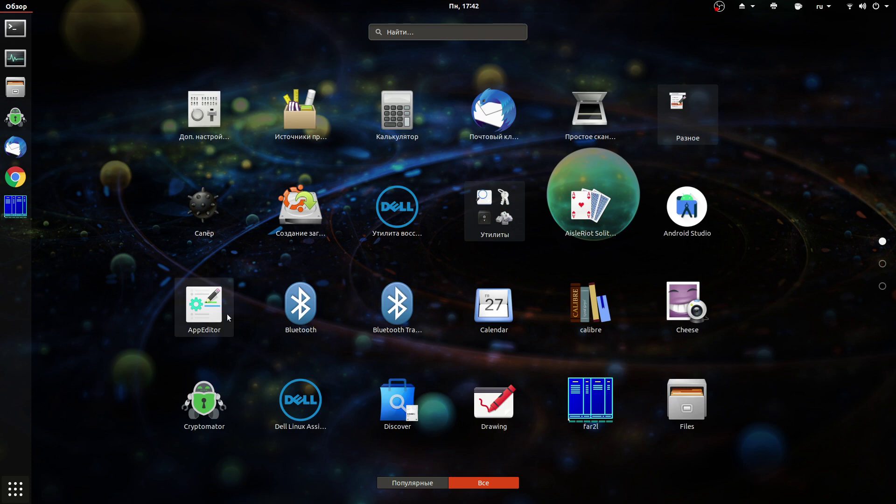
click(227, 314)
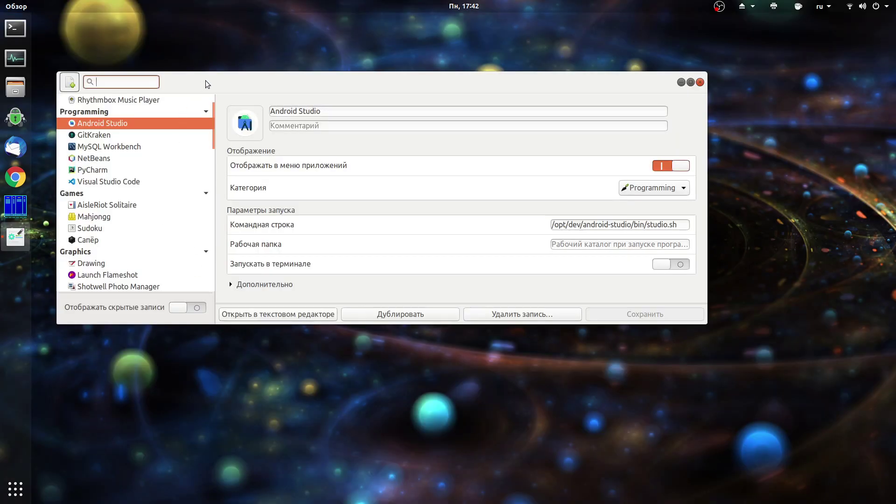
drag(206, 80, 282, 98)
drag(229, 341, 228, 444)
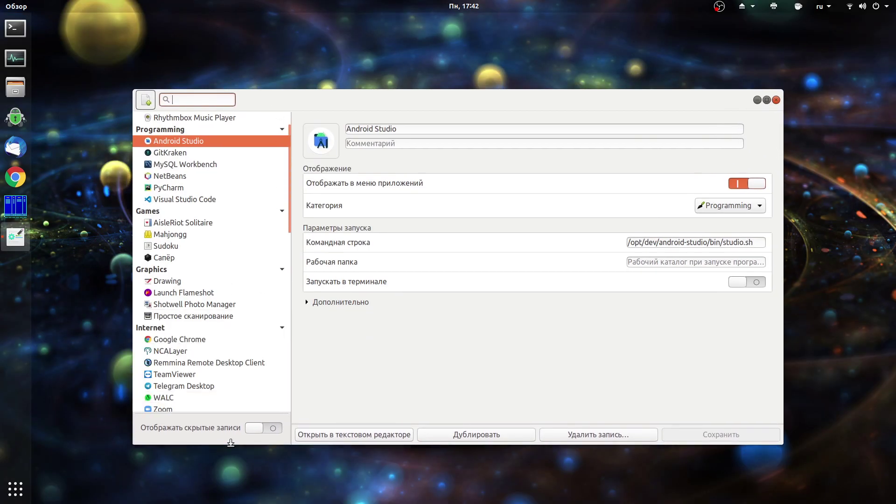
Turn off "Отображать в меню приложений" for the game "Сапёр" and close the editor
click(184, 257)
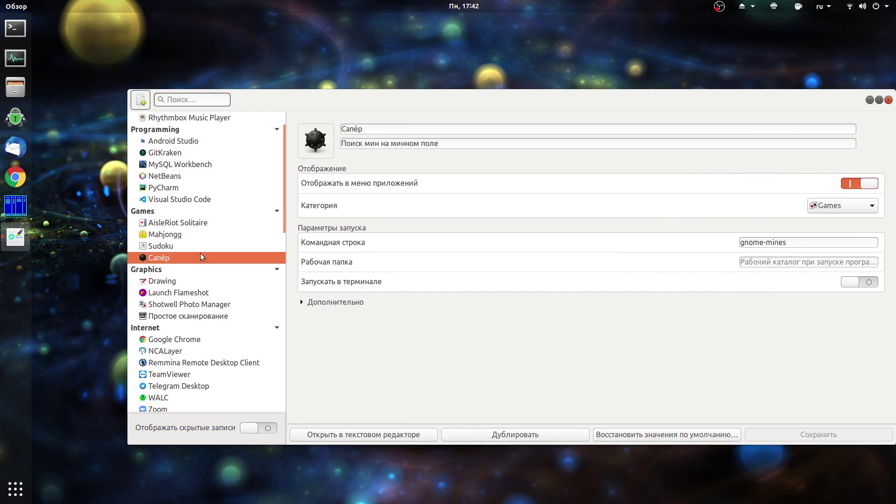
click(877, 183)
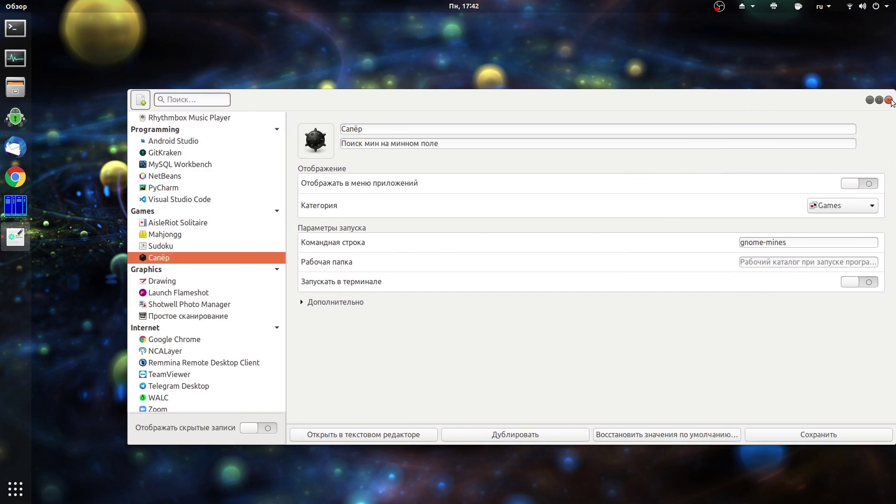
click(889, 101)
Look through the list of all applications to check whether "Сапёр" is hidden
click(15, 489)
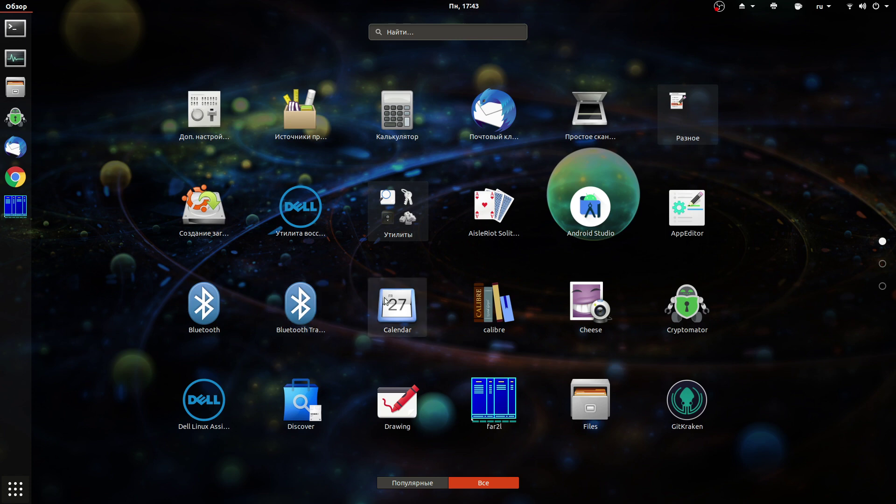
scroll(385, 302, down, 1)
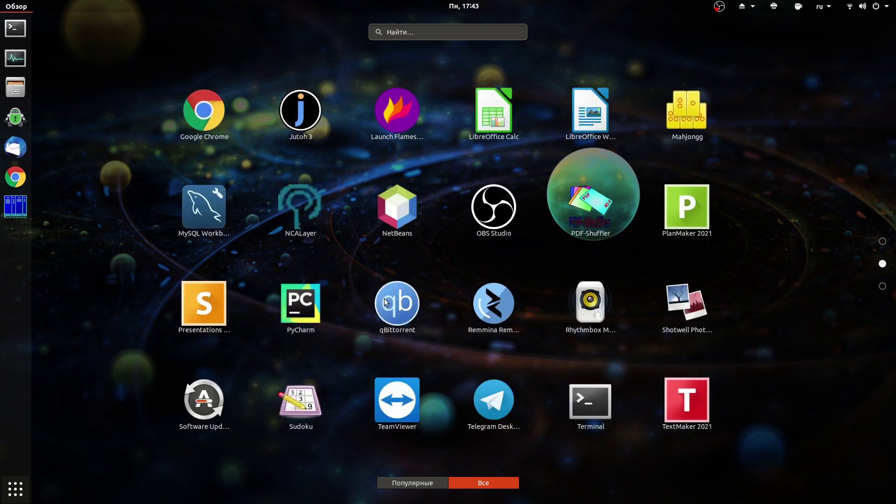
scroll(386, 302, up, 1)
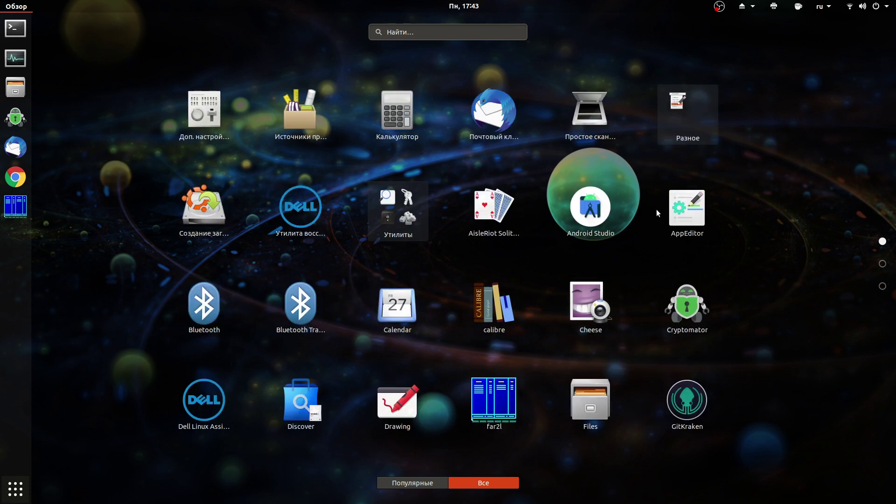
Reopen AppEditor, enlarge its window, and briefly display the hidden entries before turning them off again
click(675, 201)
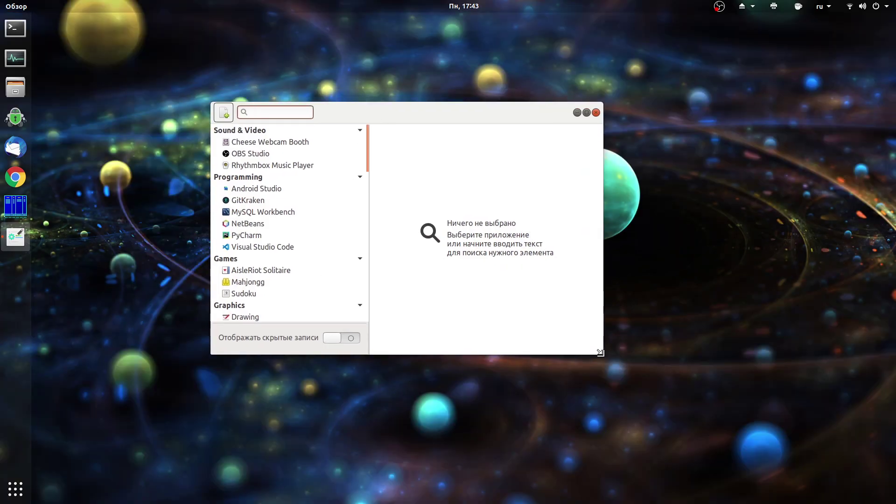
drag(600, 353, 731, 428)
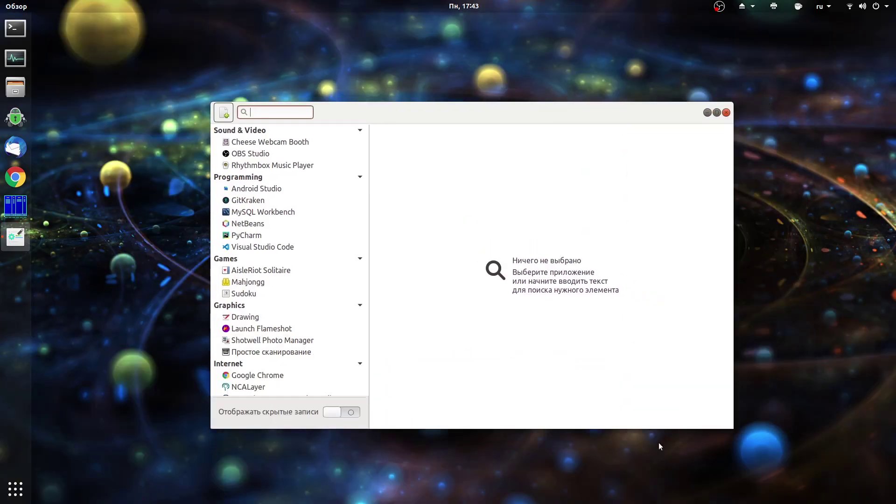
click(353, 414)
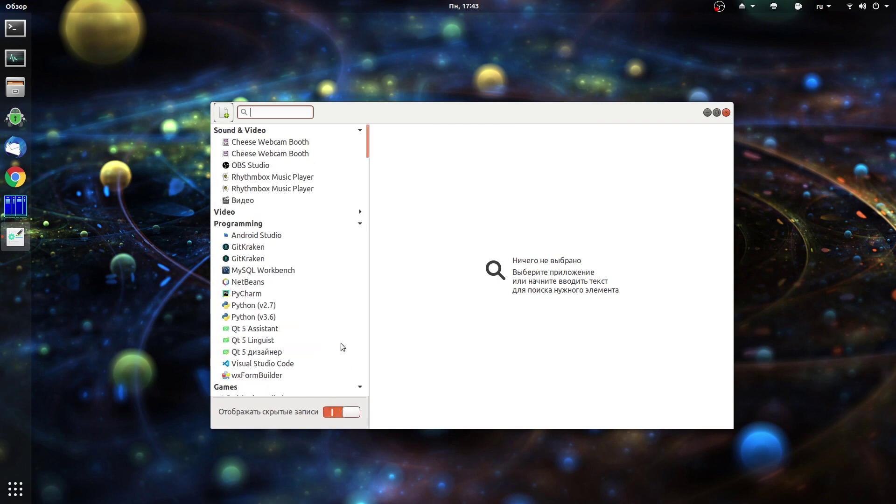
click(346, 414)
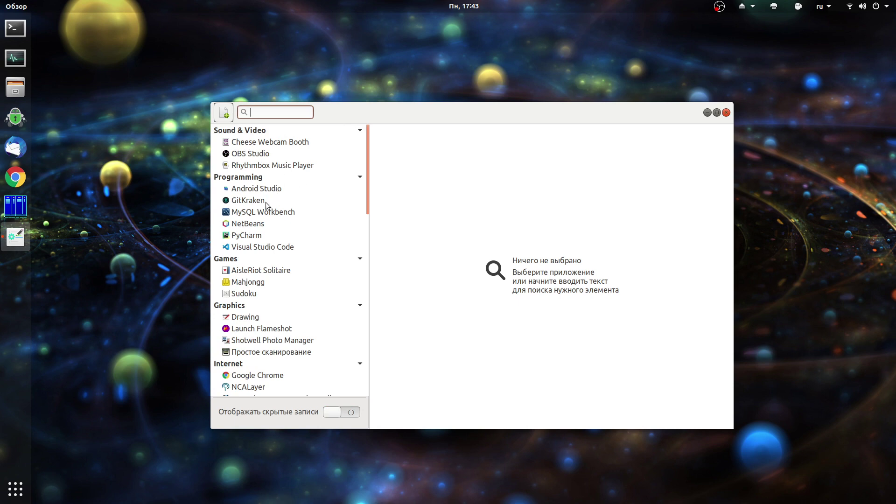
Turn off "Отображать в меню приложений" for AisleRiot Solitaire, Mahjongg and Sudoku in the Games category
scroll(261, 237, down, 1)
click(256, 240)
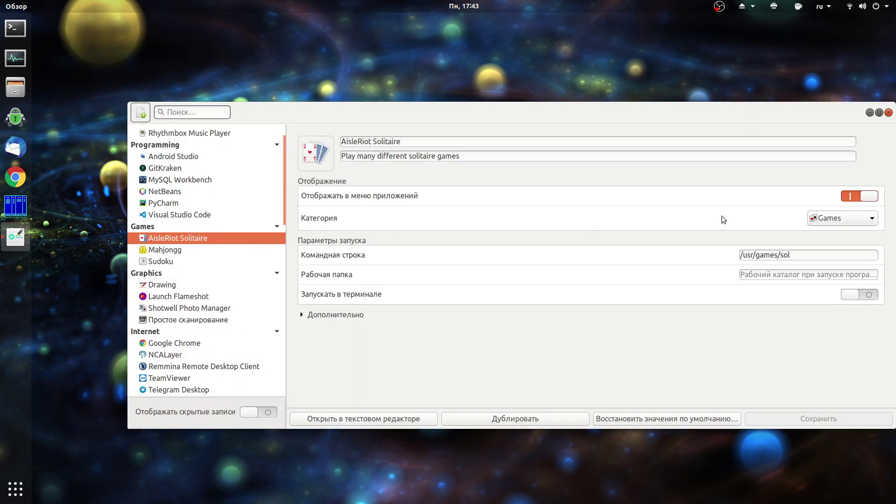
click(868, 200)
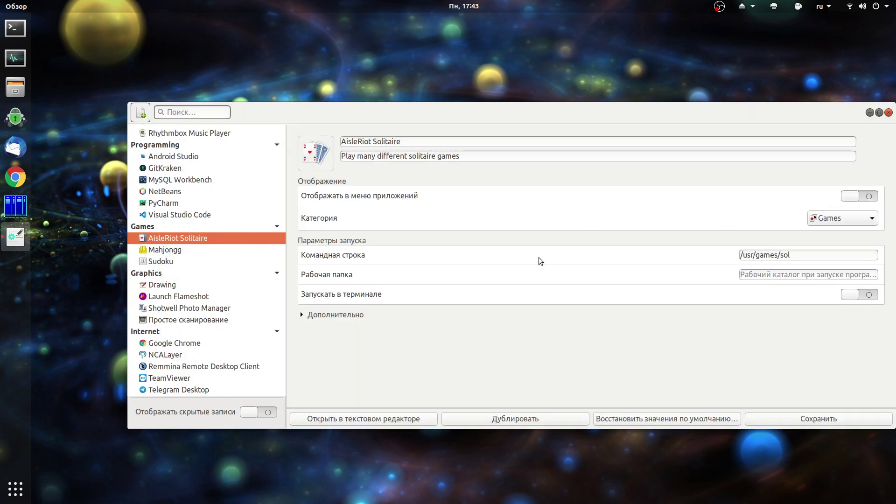
click(198, 249)
click(867, 199)
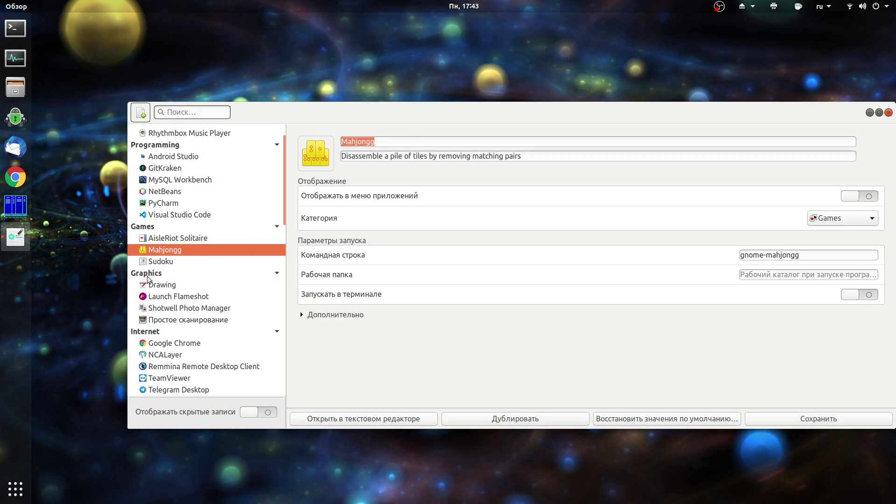
click(216, 262)
click(868, 200)
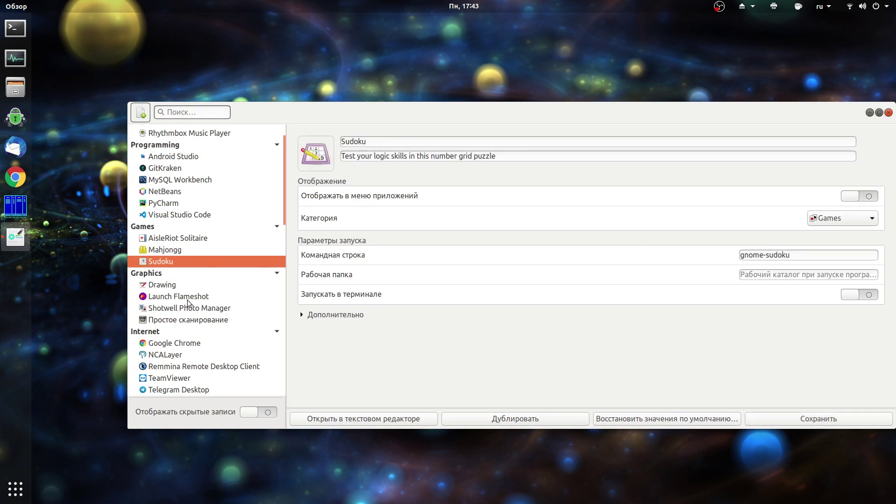
Turn off "Отображать в меню приложений" for the first of the two Terminal entries in System Tools and close the editor
scroll(189, 304, down, 1)
scroll(189, 298, down, 3)
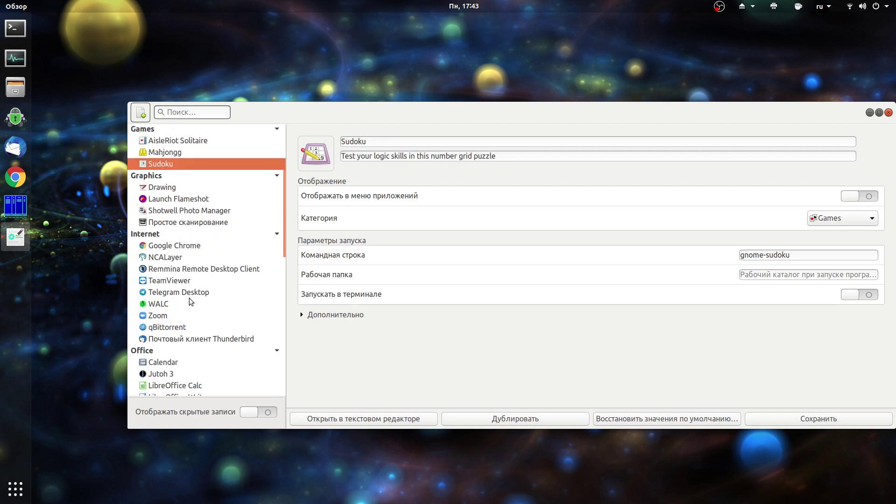
scroll(189, 298, down, 4)
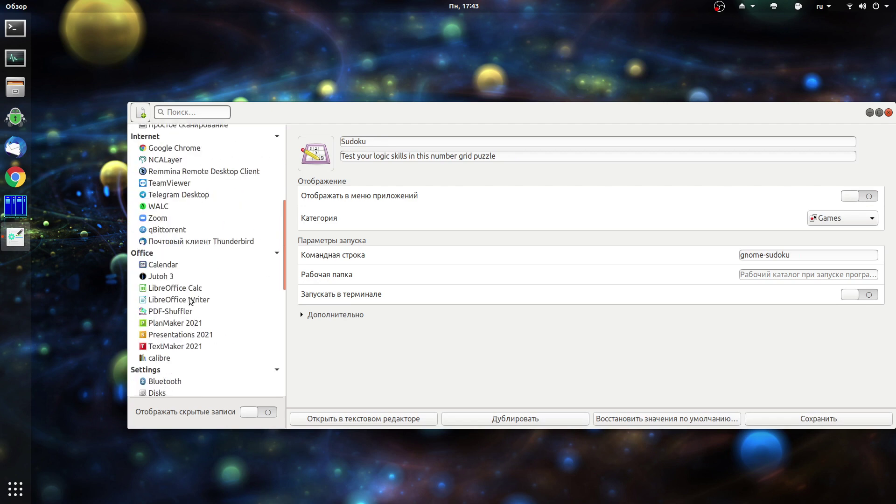
scroll(189, 298, down, 1)
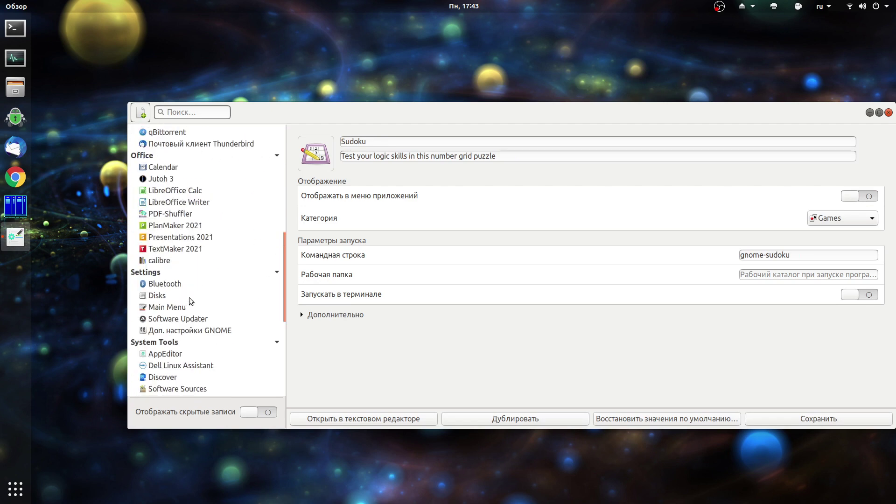
scroll(189, 298, down, 3)
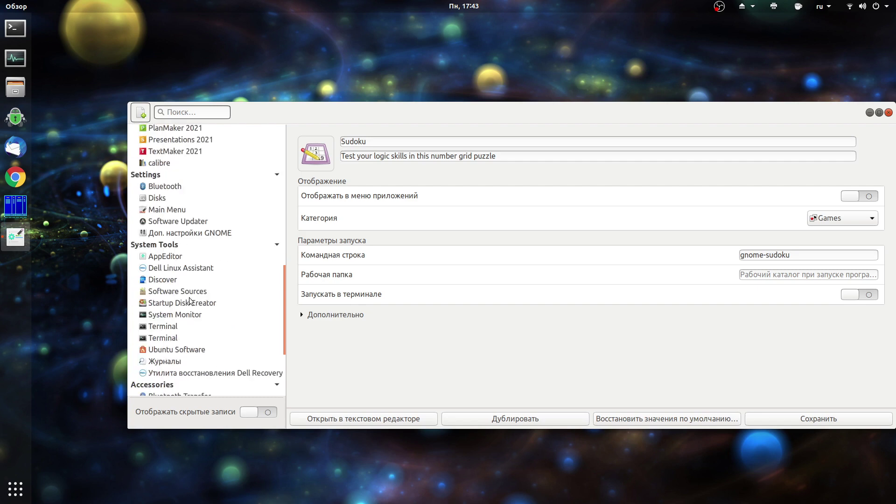
scroll(189, 300, down, 1)
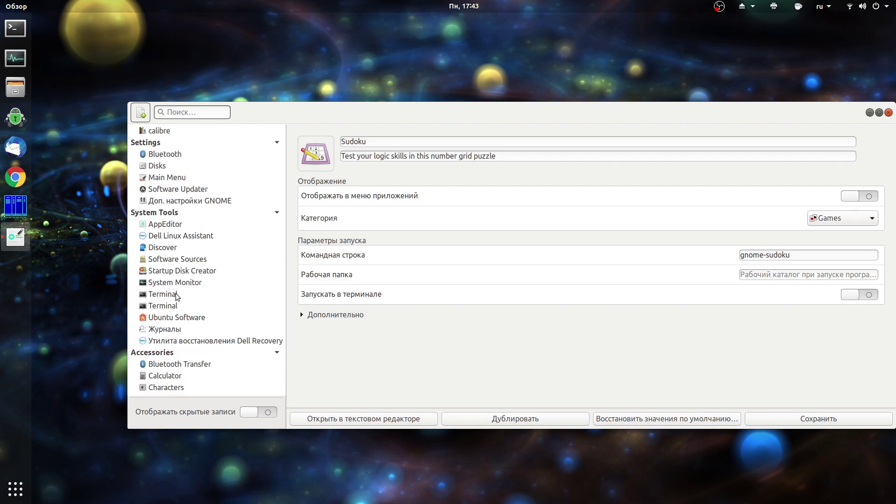
click(175, 293)
click(174, 304)
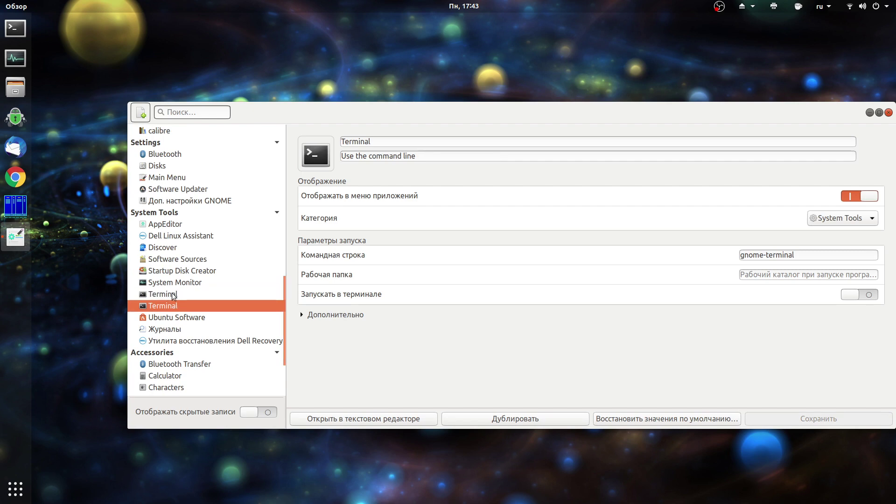
click(174, 295)
click(867, 195)
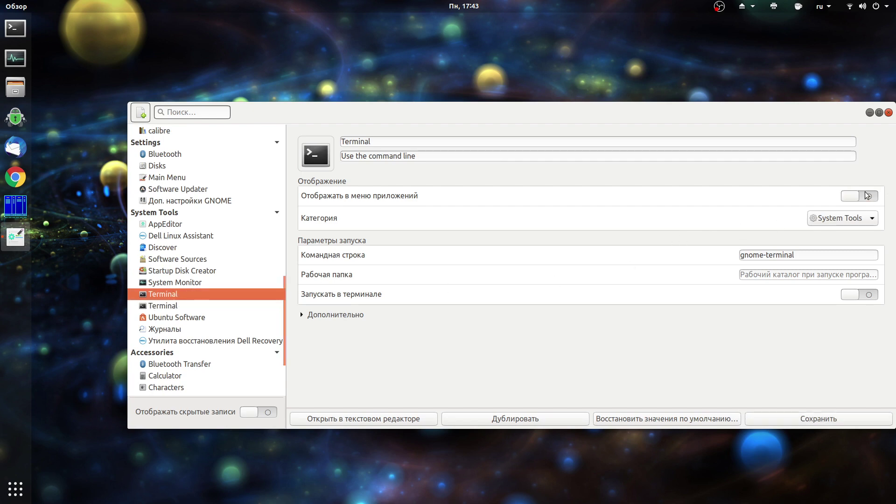
scroll(208, 318, down, 1)
scroll(209, 318, down, 1)
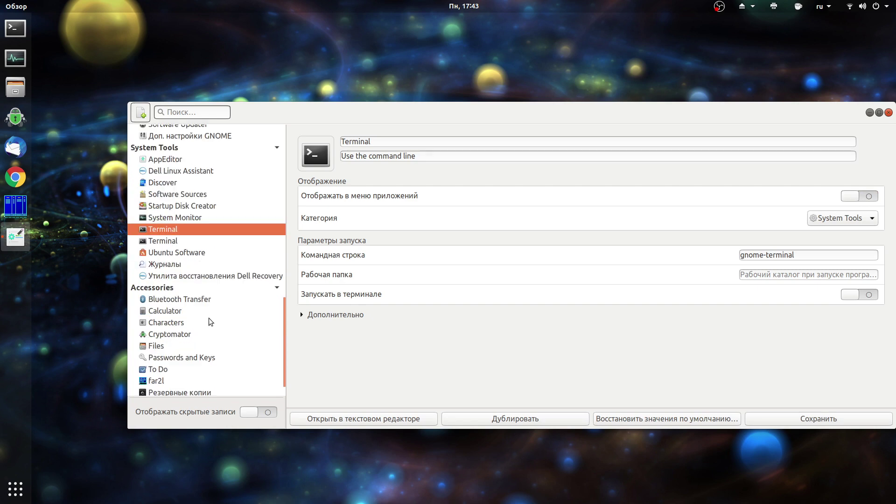
scroll(208, 318, down, 1)
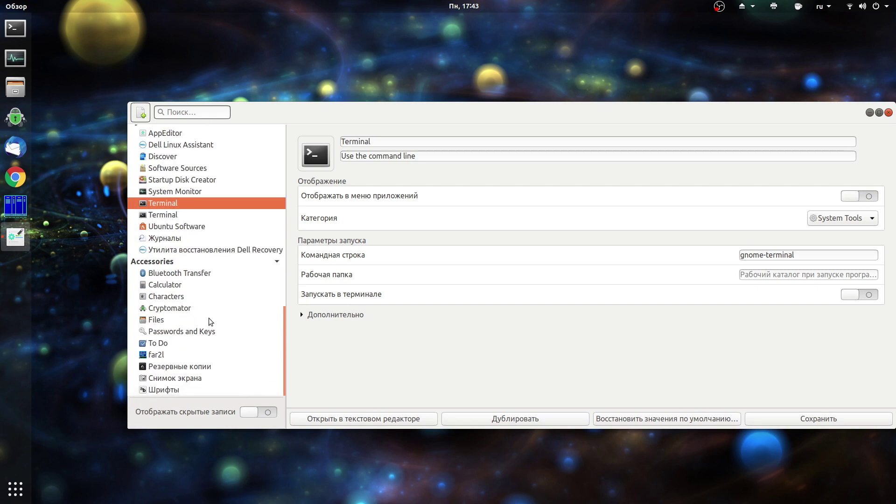
click(890, 114)
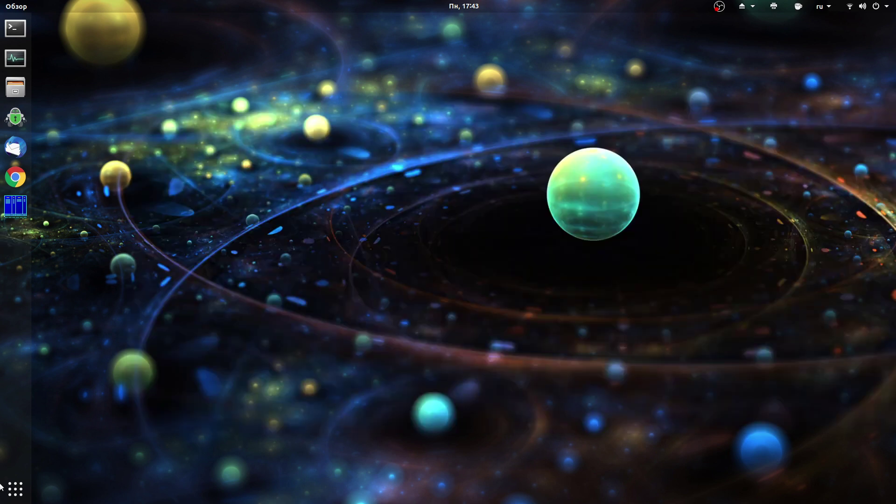
Look through all pages of the full application list to check which applications are still shown
click(15, 491)
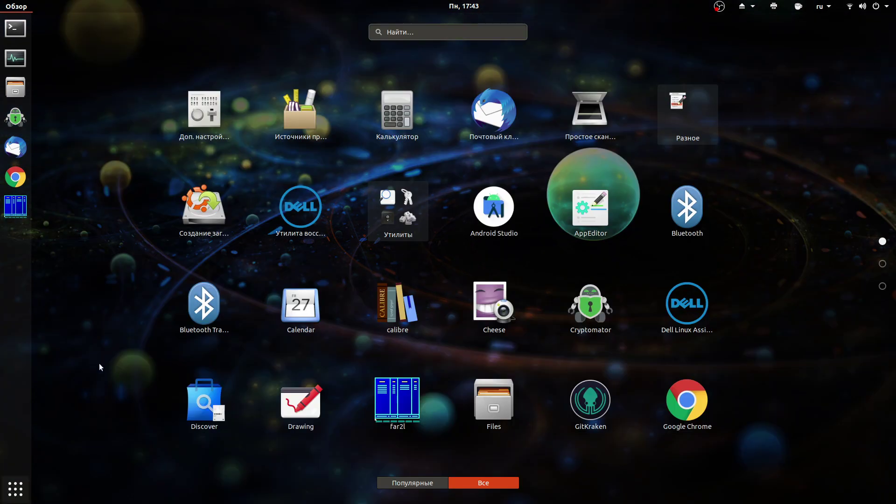
scroll(564, 252, down, 1)
scroll(564, 258, down, 1)
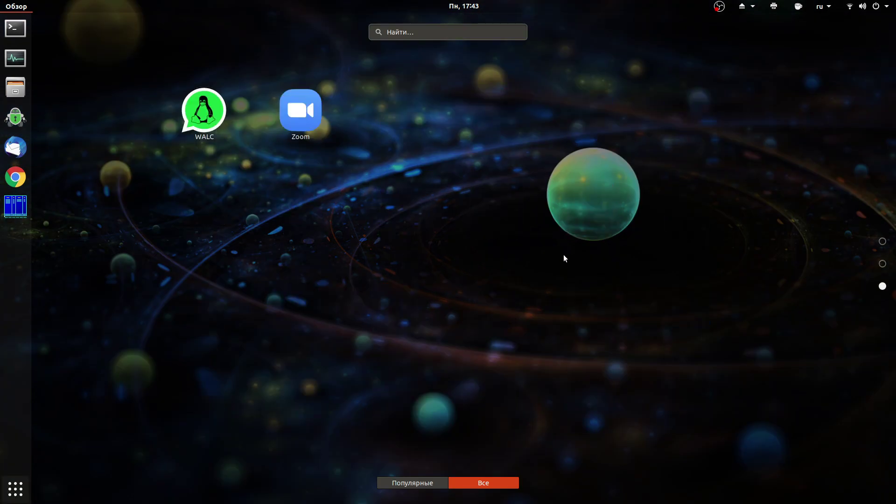
scroll(564, 256, up, 1)
scroll(564, 256, up, 1)
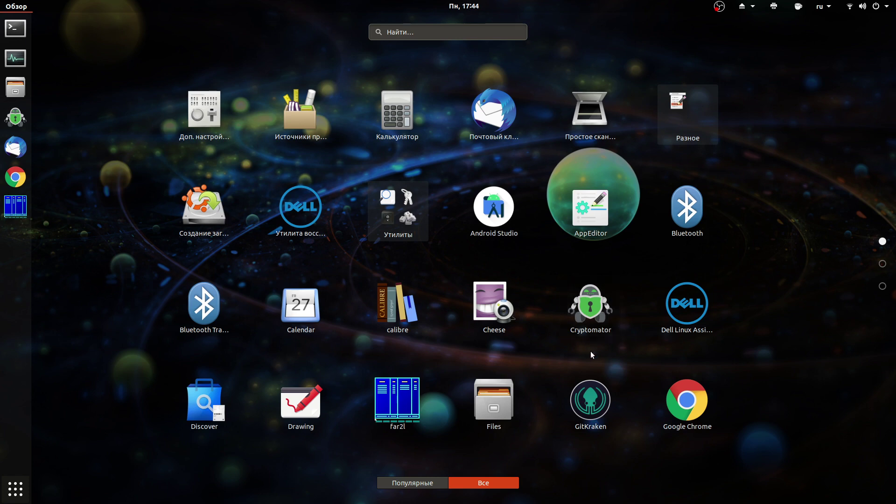
scroll(591, 354, down, 1)
scroll(591, 354, down, 1)
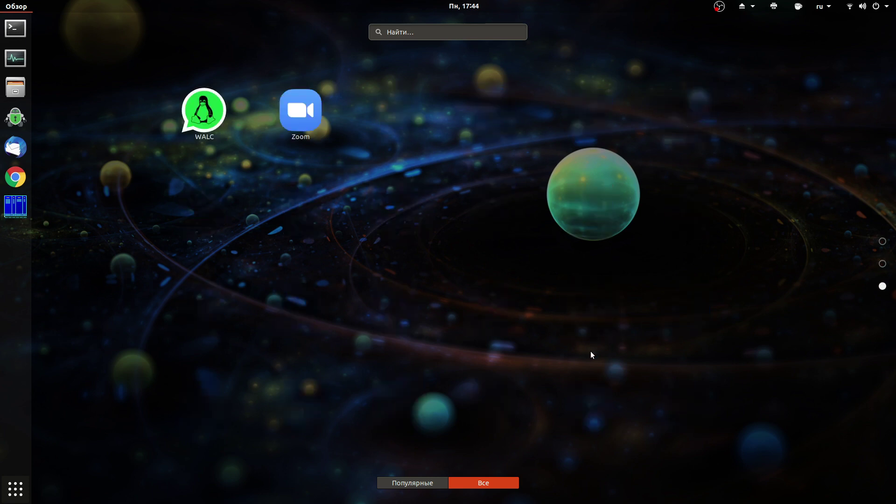
scroll(591, 354, up, 2)
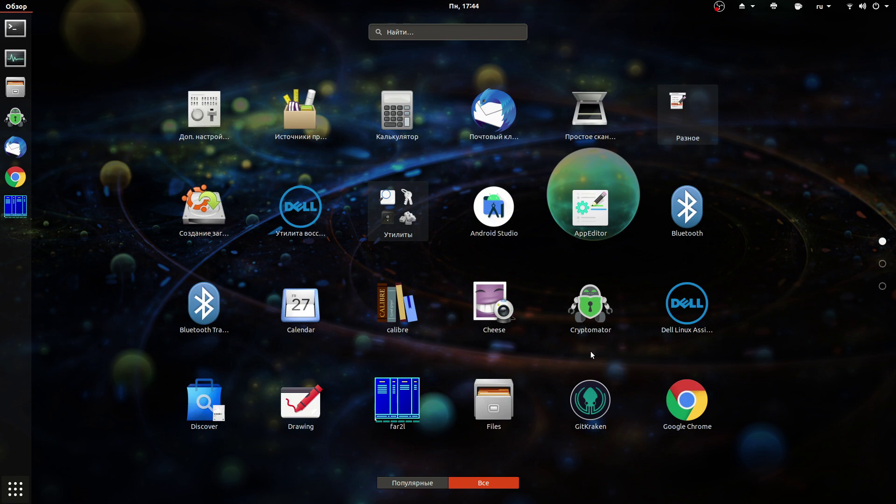
Switch the keyboard layout to English, search the applications for "ter", and clear the search
text(e)
key(BackSpace)
key(super+space)
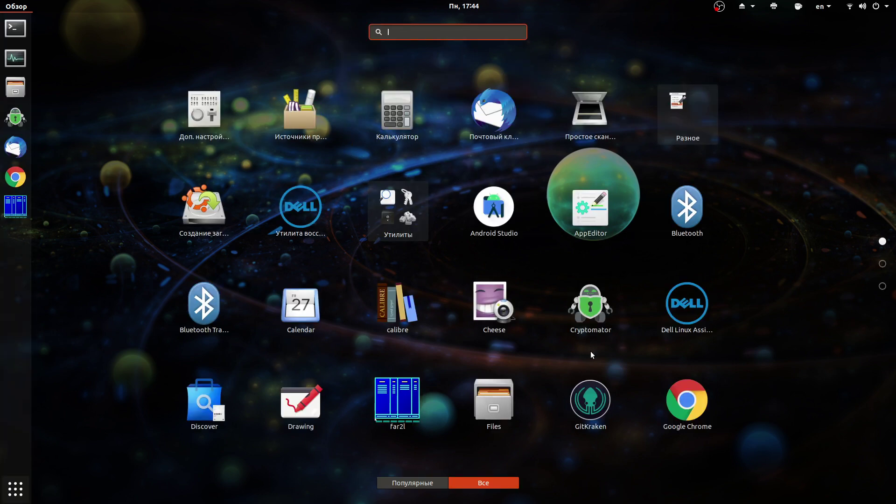
text(te)
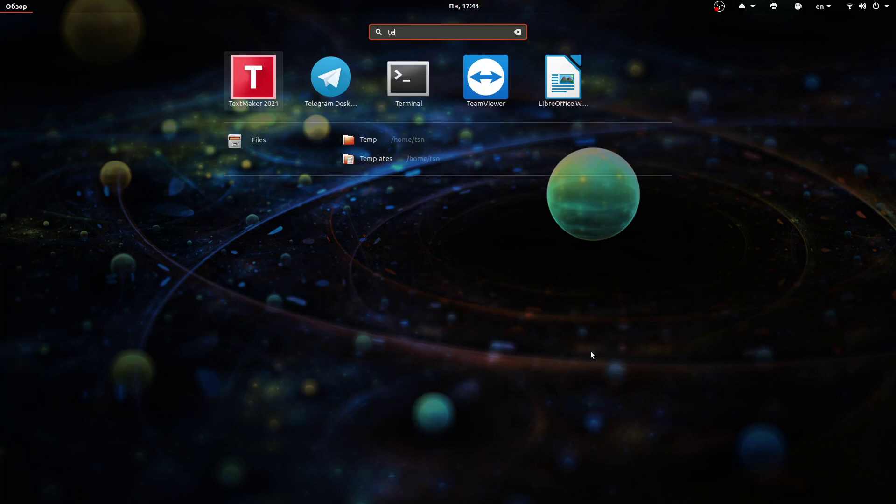
text(l)
key(BackSpace)
text(r)
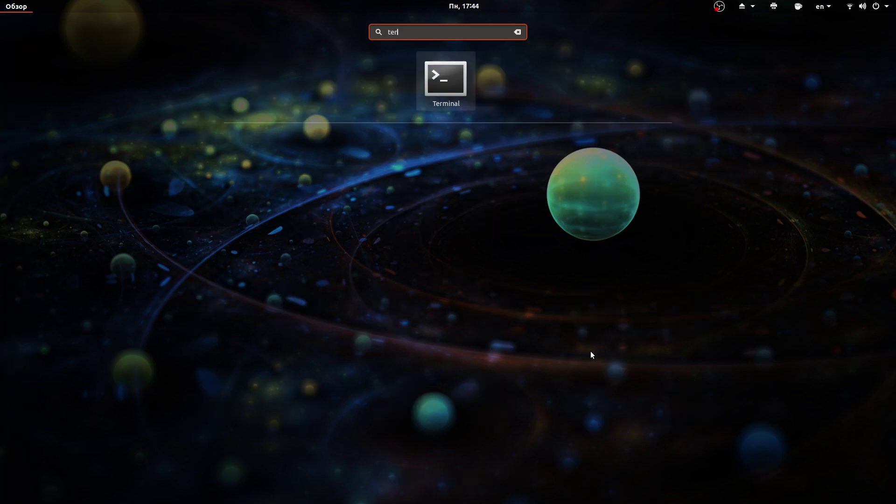
key(BackSpace)
key(BackSpace)
key(BackSpace)
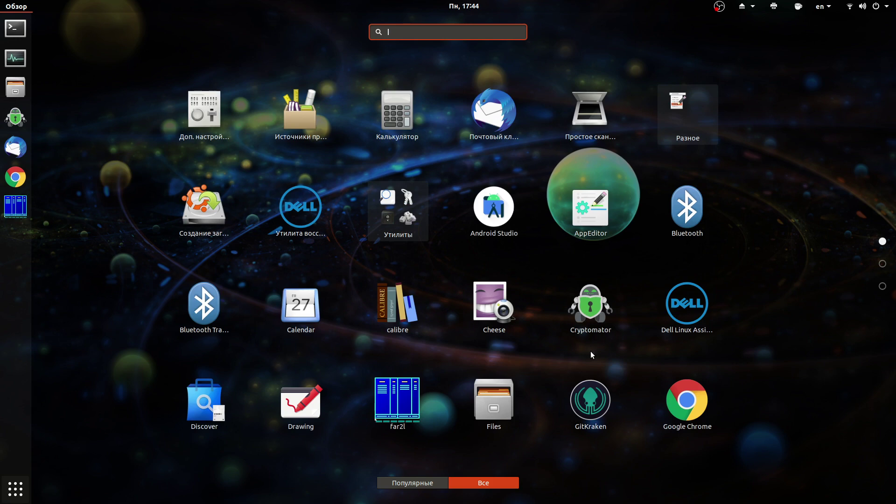
Look through the second and third pages of the application list and return to the desktop
click(827, 269)
scroll(821, 372, down, 1)
scroll(821, 371, down, 1)
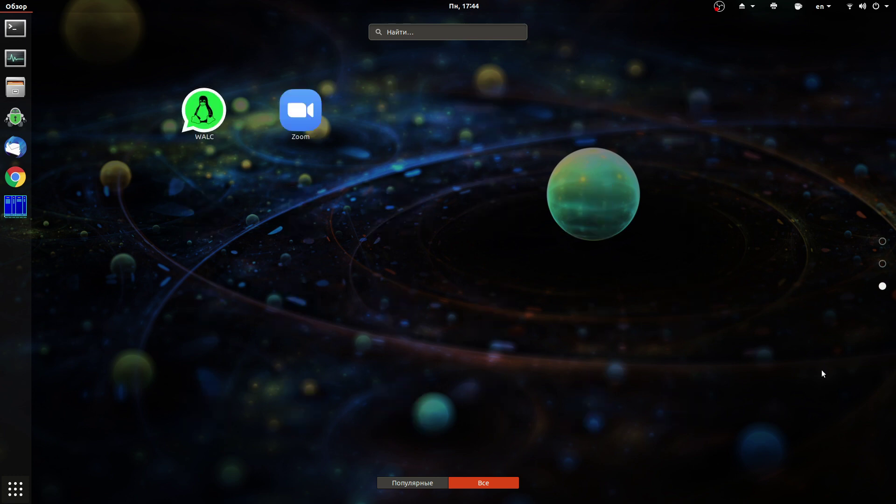
scroll(822, 371, up, 1)
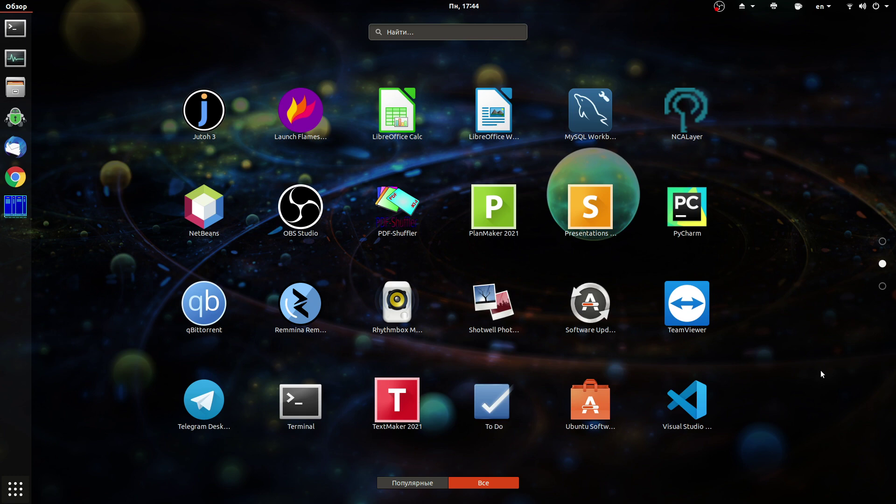
click(821, 372)
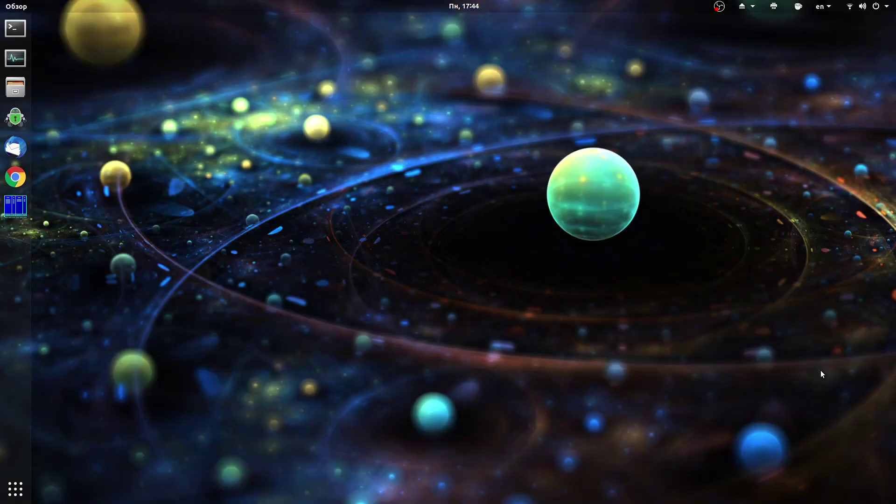
Search the activities overview for "tel", dismiss it, and briefly open and close "Обзор" once more
key(super)
text(t)
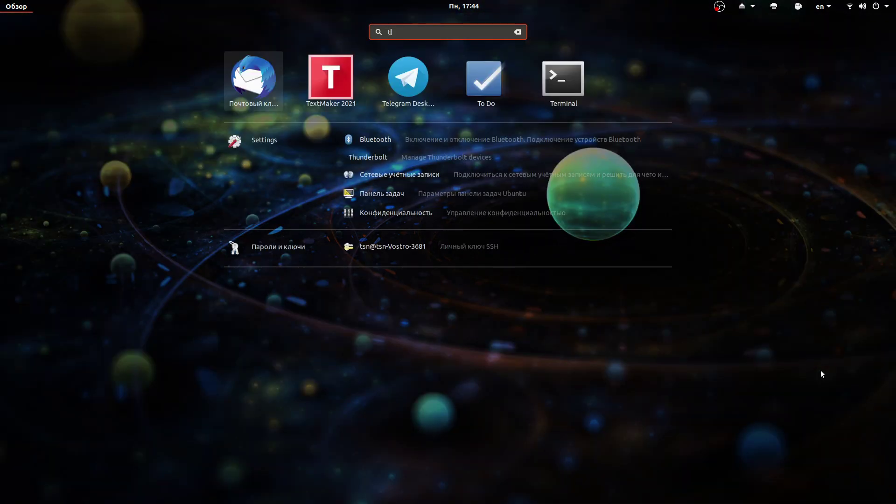
text(el)
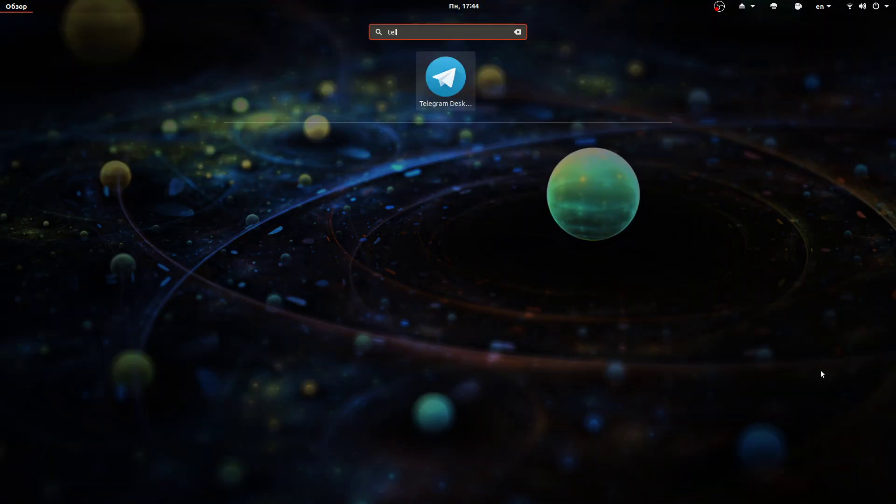
key(Escape)
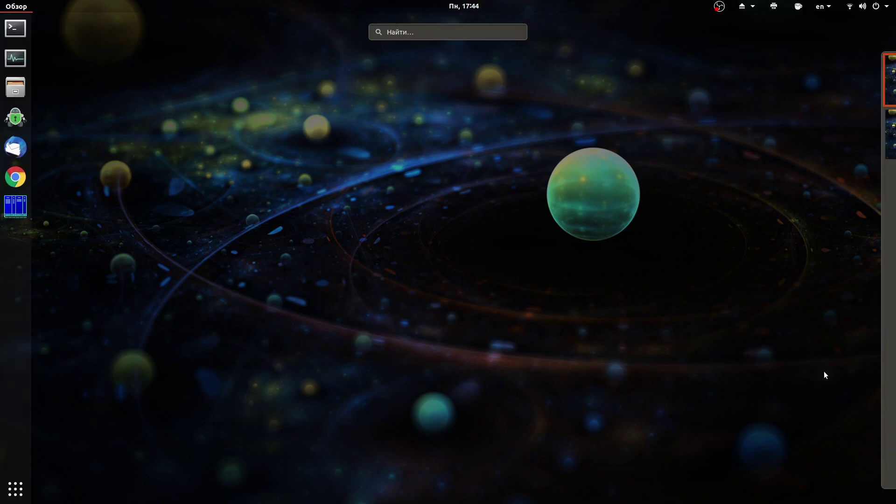
key(Escape)
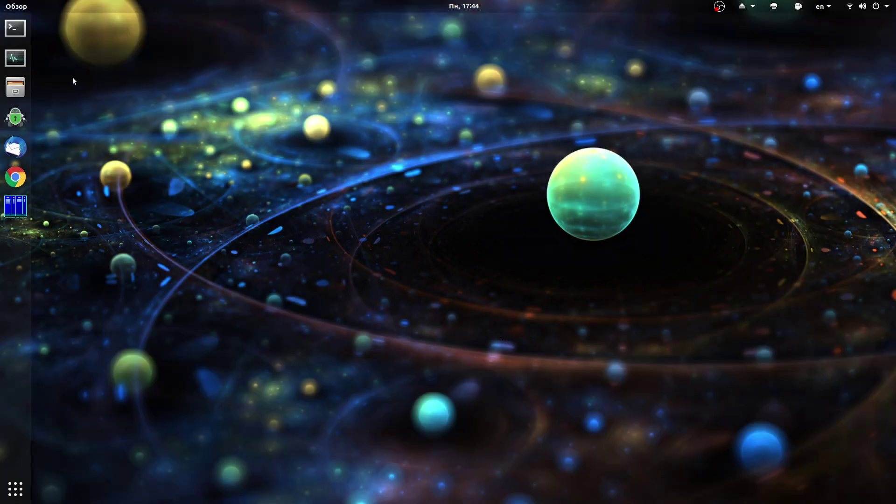
click(17, 6)
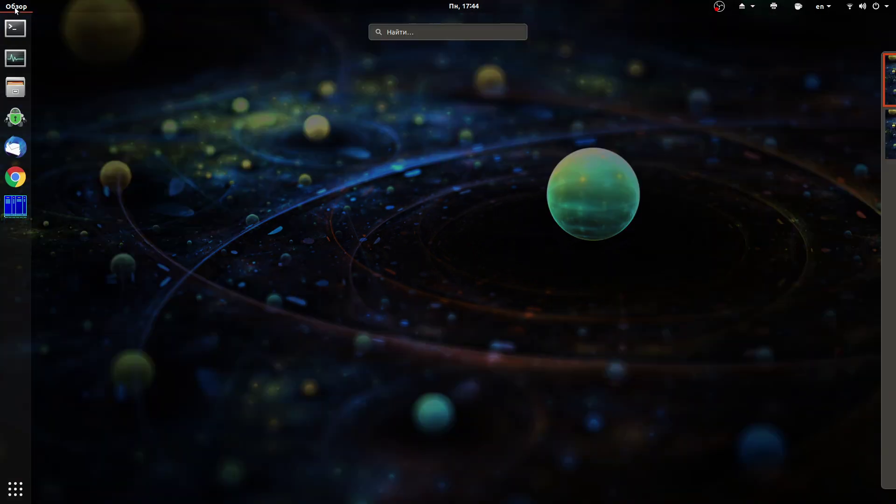
click(17, 6)
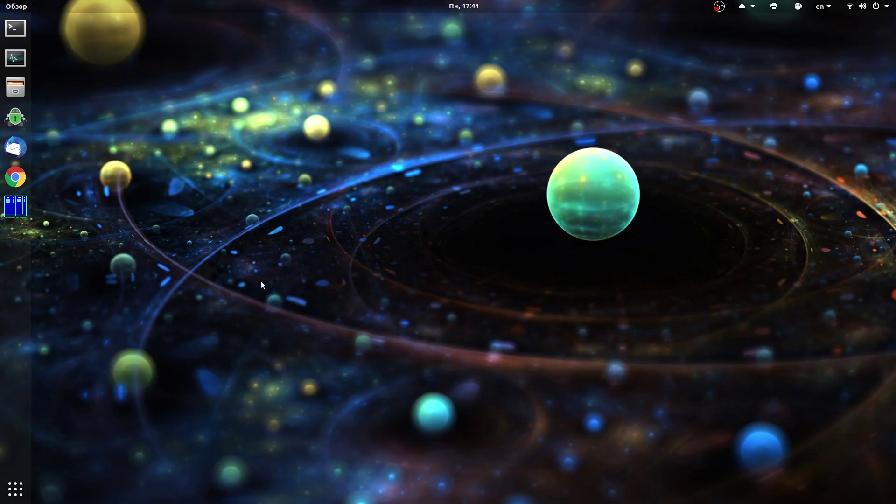